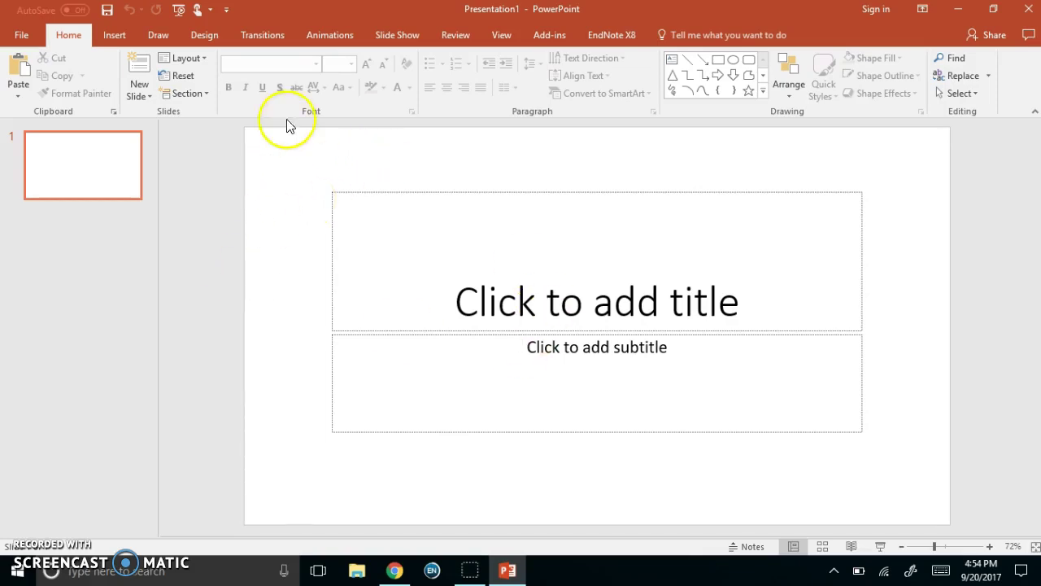
- Switch slide 1 to the Blank layout so it has no title or subtitle placeholders
{"action": "left_click", "coordinate": [181, 58]}
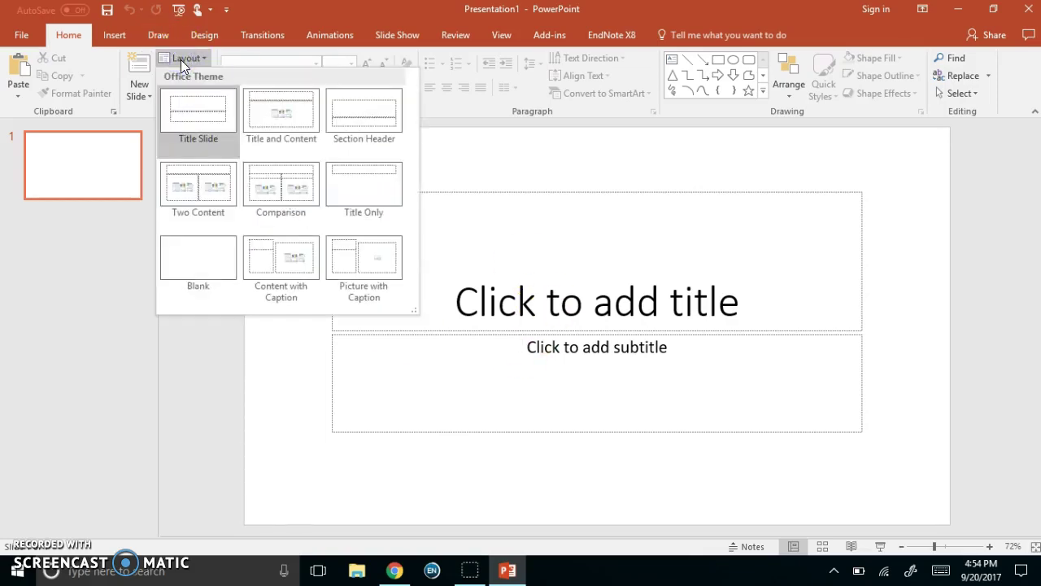
{"action": "left_click", "coordinate": [206, 261]}
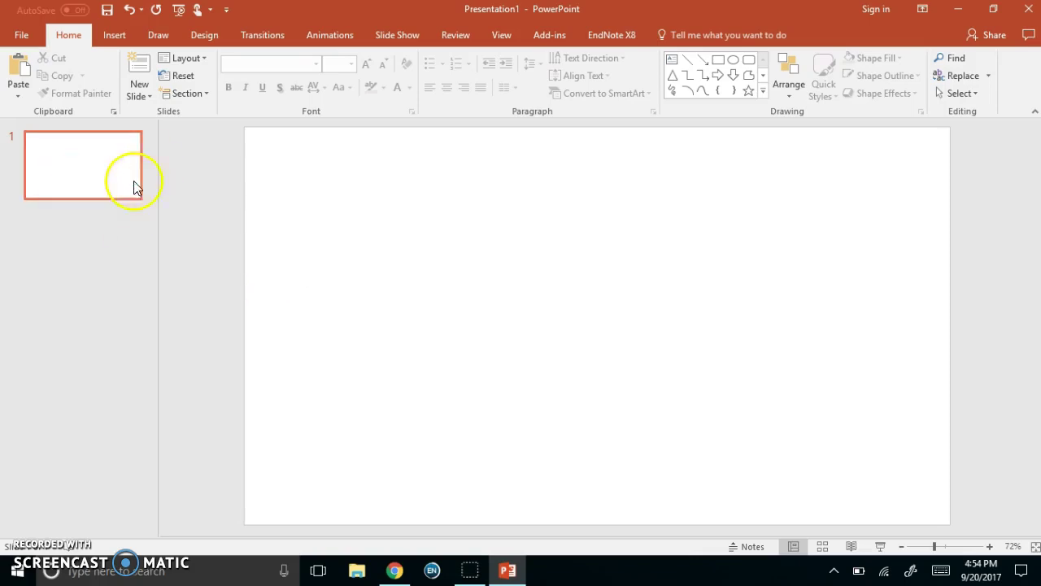
- Insert two new slides after the first one from the Insert tab
{"action": "left_click", "coordinate": [116, 37]}
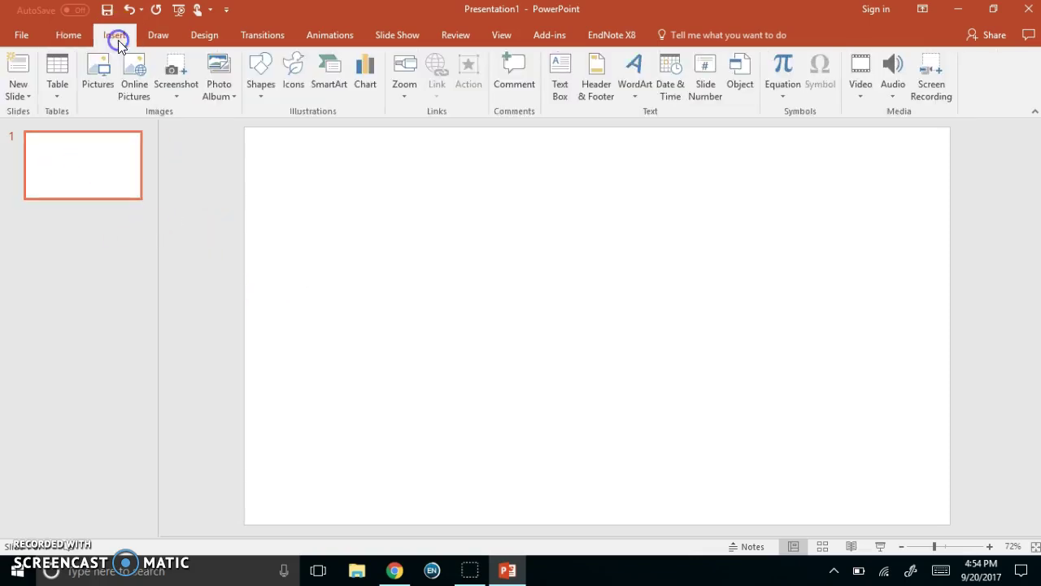
{"action": "left_click", "coordinate": [15, 77]}
{"action": "left_click", "coordinate": [16, 78]}
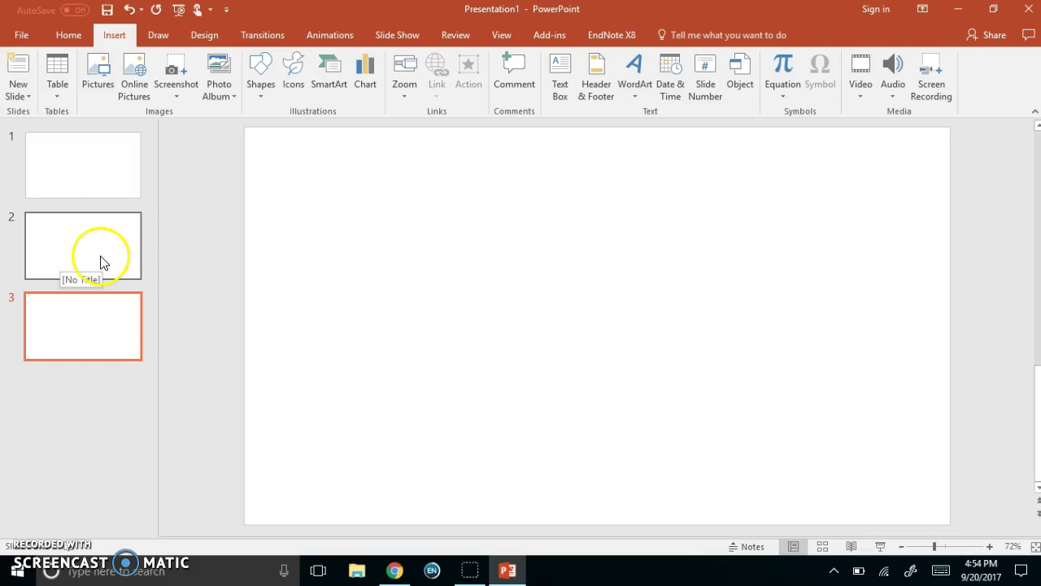
- Check the three slide thumbnails, ending back on slide 1
{"action": "left_click", "coordinate": [80, 155]}
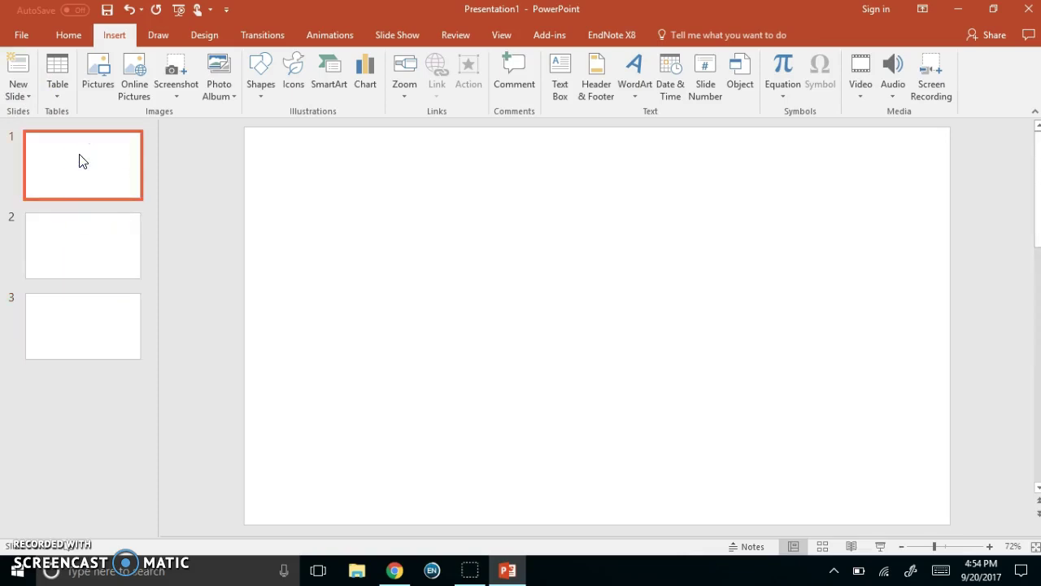
{"action": "left_click", "coordinate": [81, 231]}
{"action": "left_click", "coordinate": [89, 314]}
{"action": "left_click", "coordinate": [82, 259]}
{"action": "left_click", "coordinate": [105, 169]}
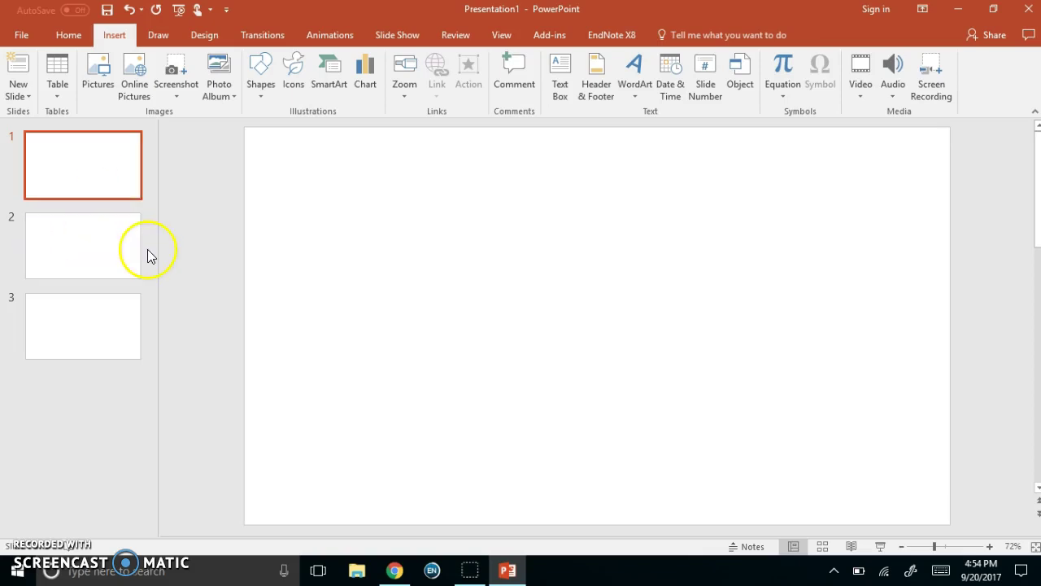
- Give slide 1 a solid light peach background via Format Background
{"action": "left_click", "coordinate": [309, 238]}
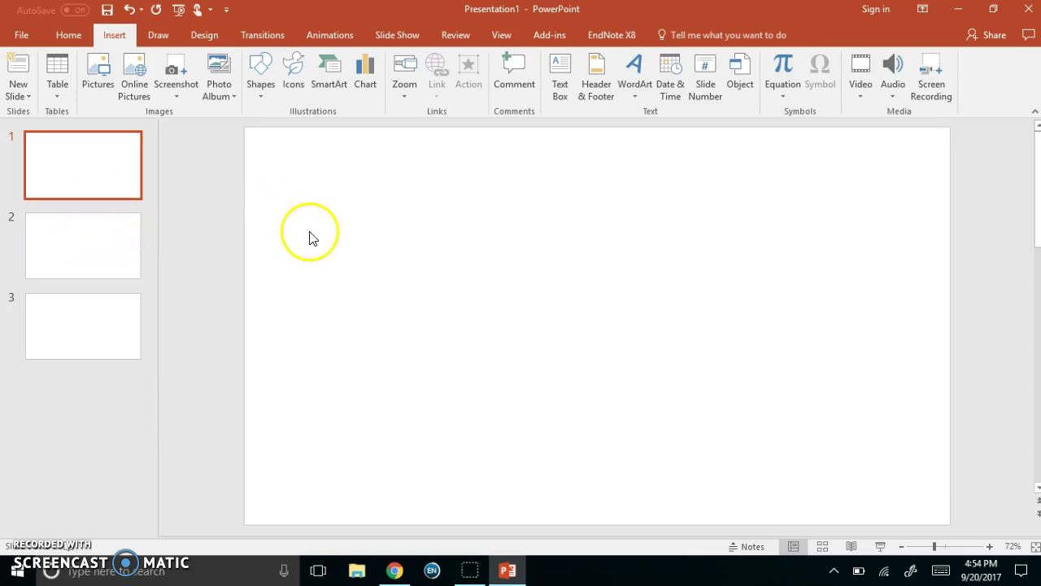
{"action": "right_click", "coordinate": [449, 274]}
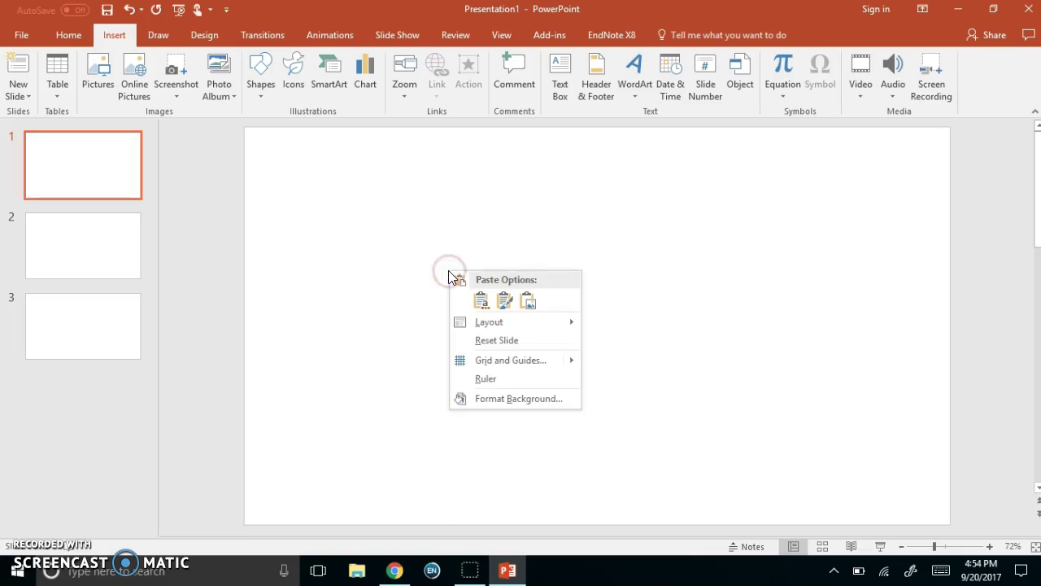
{"action": "left_click", "coordinate": [521, 400]}
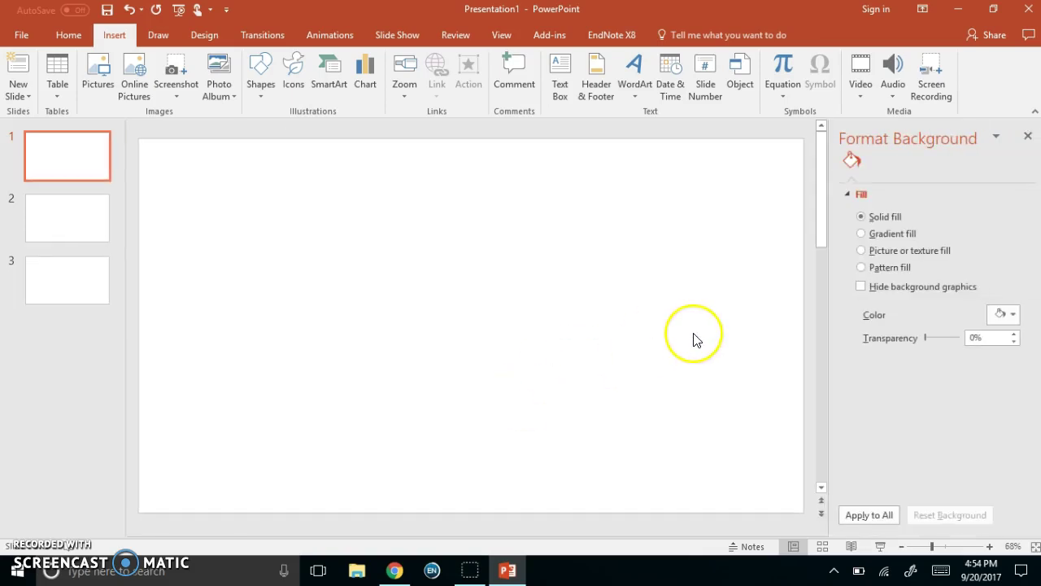
{"action": "left_click", "coordinate": [897, 220]}
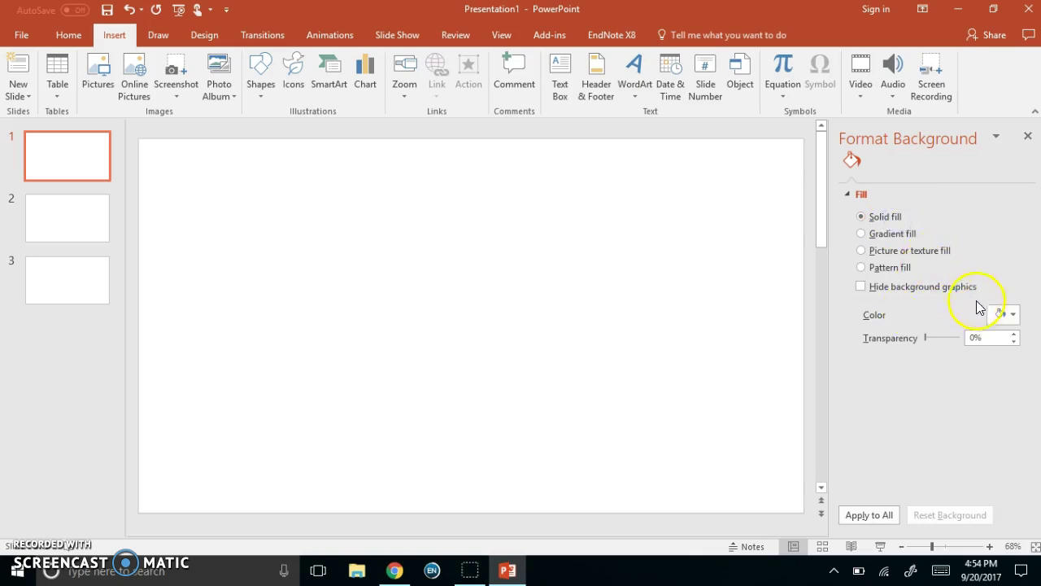
{"action": "left_click", "coordinate": [1007, 316]}
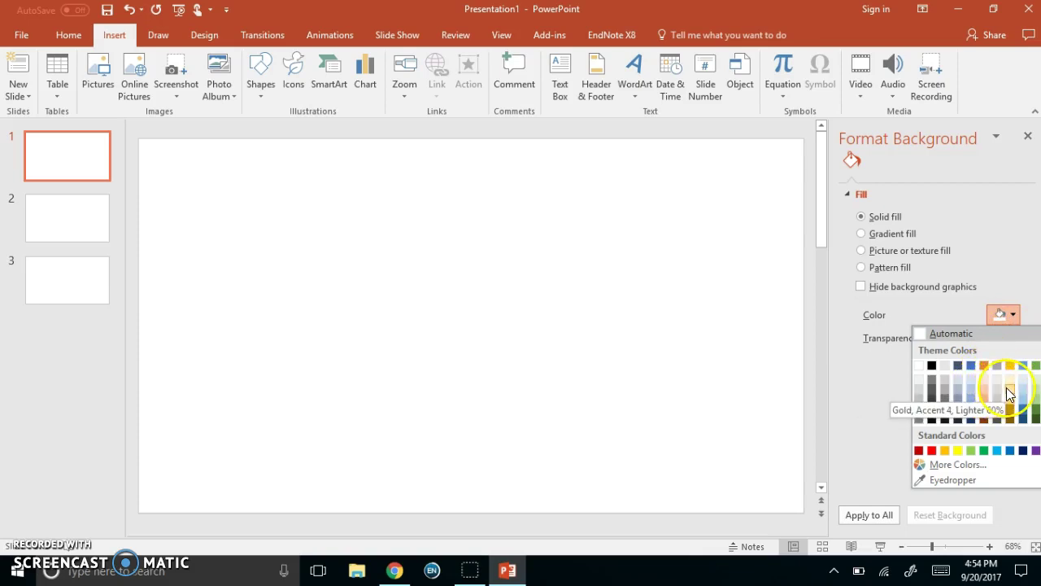
{"action": "left_click", "coordinate": [983, 380]}
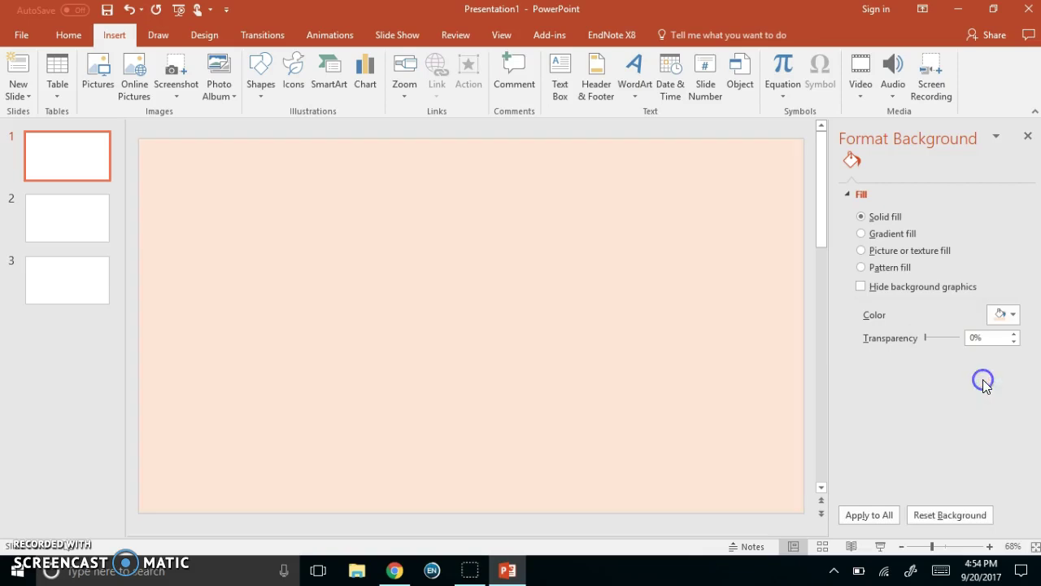
- Set solid backgrounds of light blue on slide 2 and light green on slide 3
{"action": "left_click", "coordinate": [93, 235]}
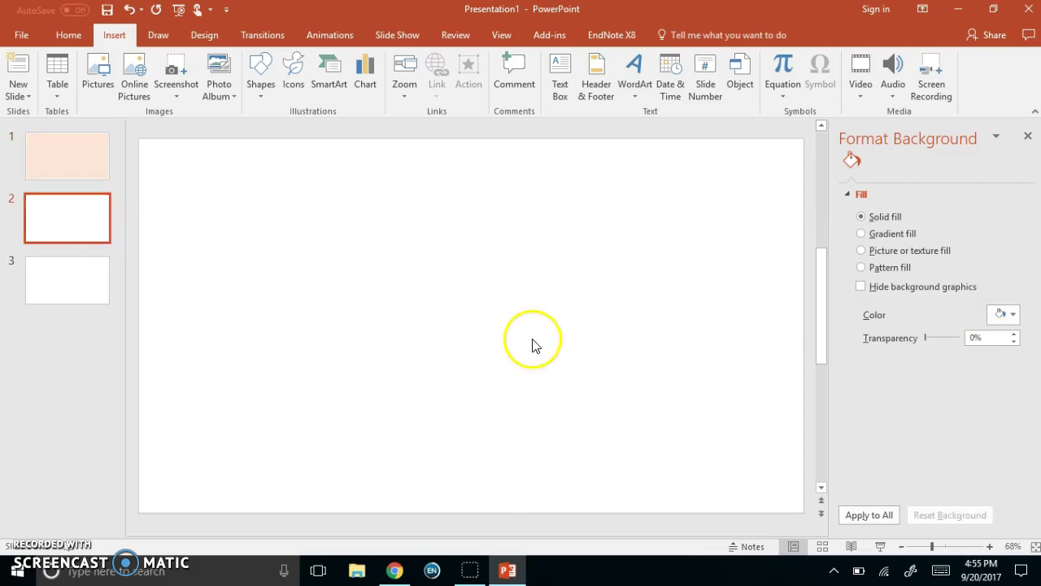
{"action": "left_click", "coordinate": [1002, 314]}
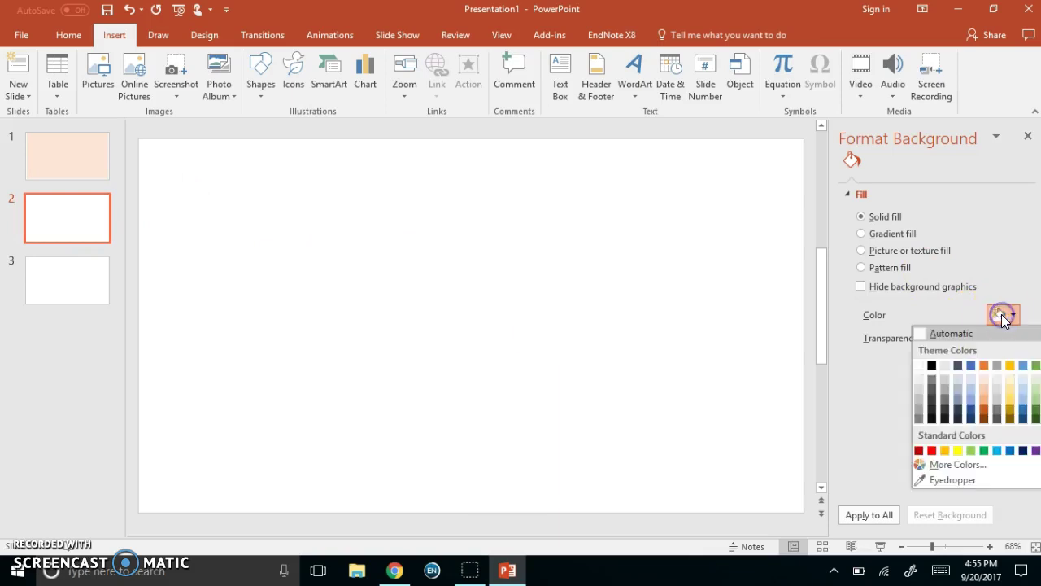
{"action": "left_click", "coordinate": [1027, 392]}
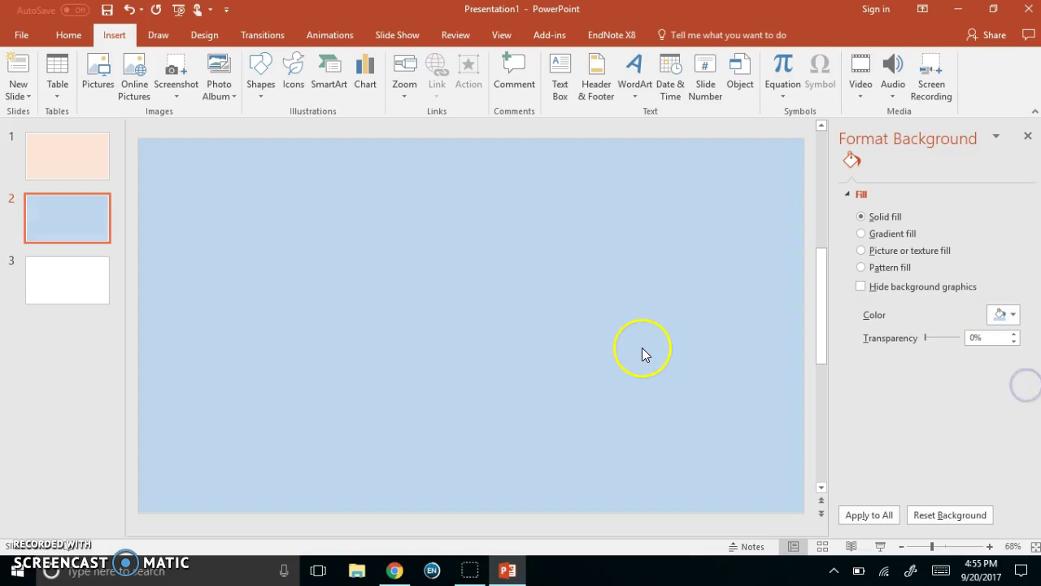
{"action": "left_click", "coordinate": [82, 284]}
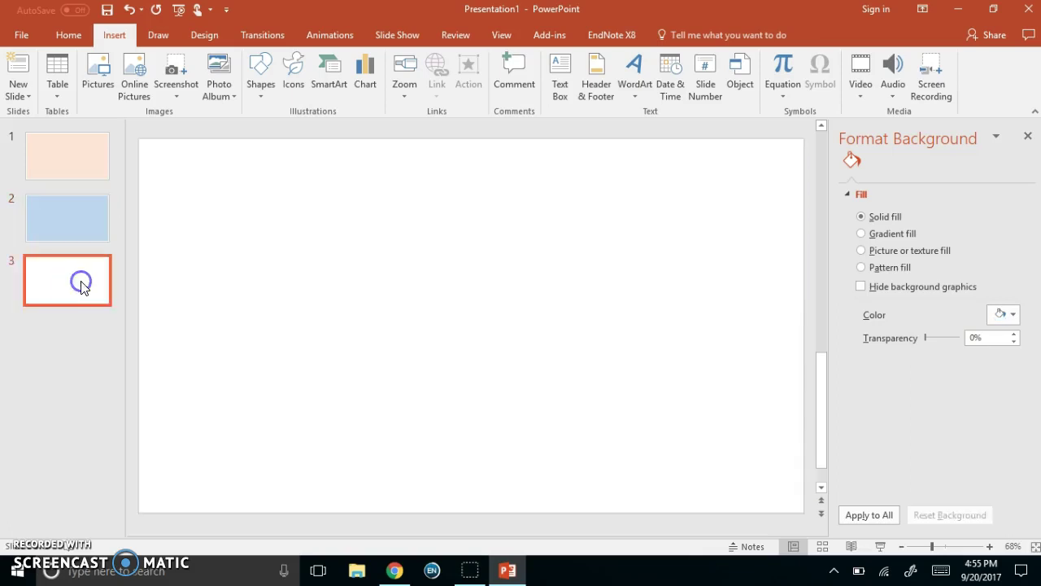
{"action": "left_click", "coordinate": [1009, 314]}
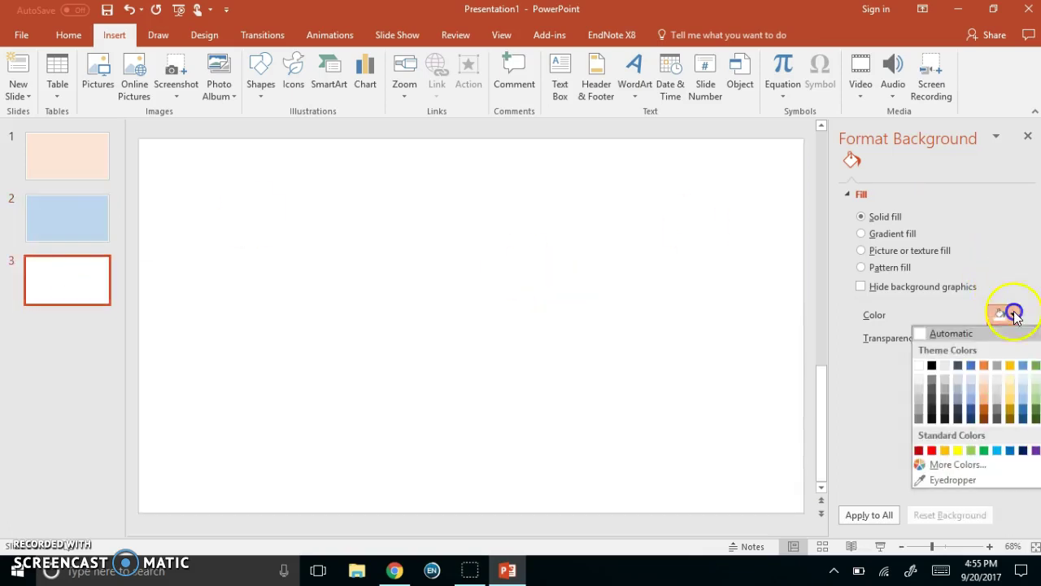
{"action": "left_click", "coordinate": [1035, 393]}
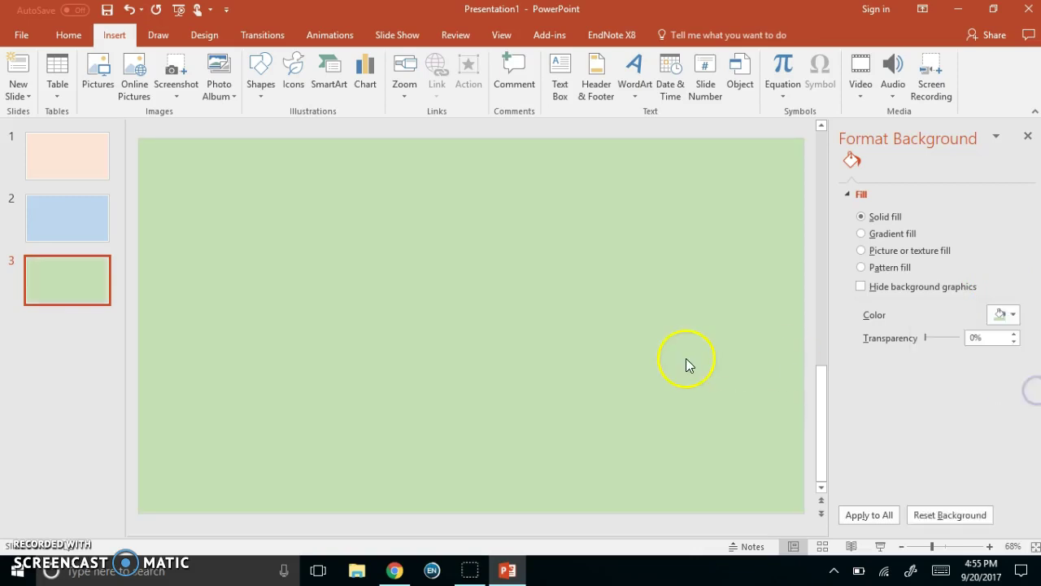
{"action": "left_click", "coordinate": [87, 169]}
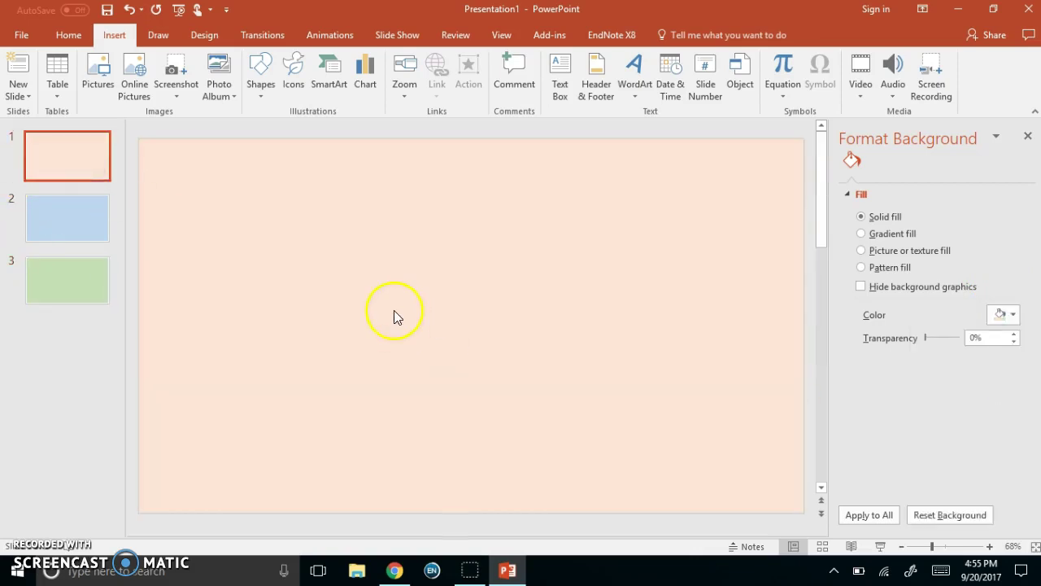
- Draw a text box on slide 1 and type 'What is the capital of Oklahoma?'
{"action": "left_click", "coordinate": [398, 311]}
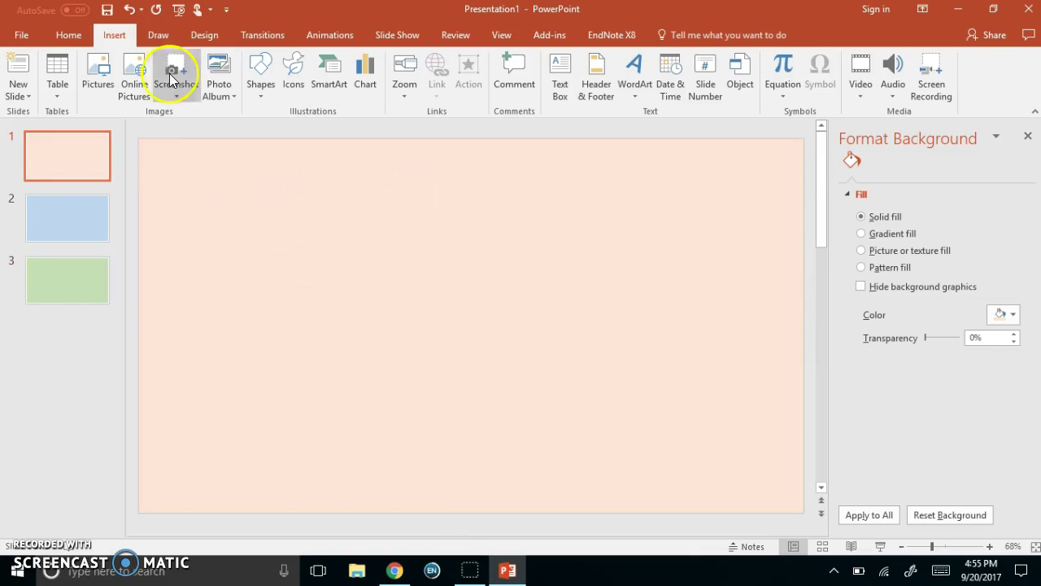
{"action": "left_click", "coordinate": [560, 82]}
{"action": "mouse_move", "coordinate": [207, 231]}
{"action": "left_mouse_down"}
{"action": "mouse_move", "coordinate": [448, 367]}
{"action": "mouse_move", "coordinate": [742, 324]}
{"action": "left_mouse_up"}
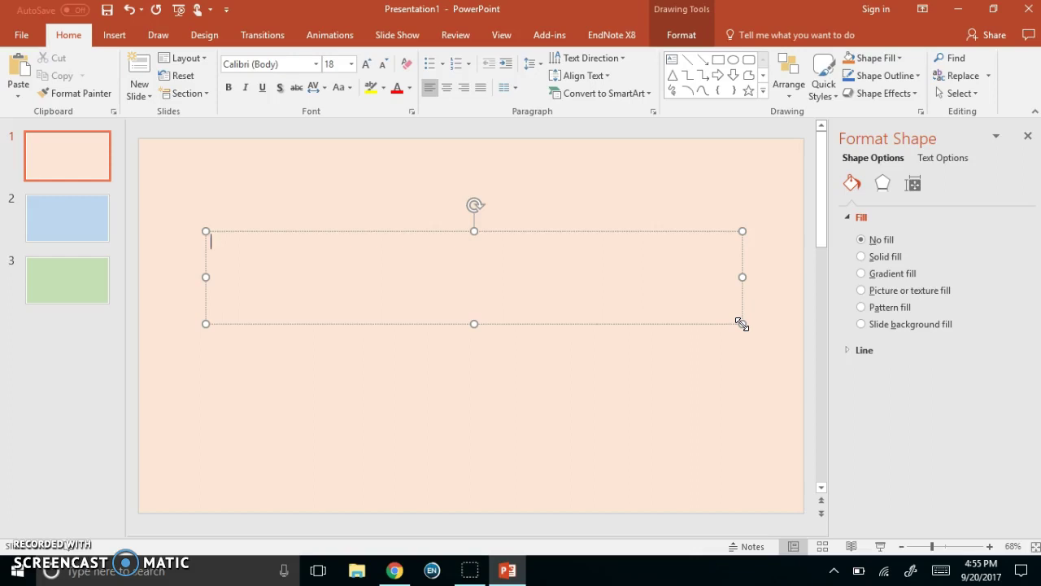
{"action": "type", "text": "Whar"}
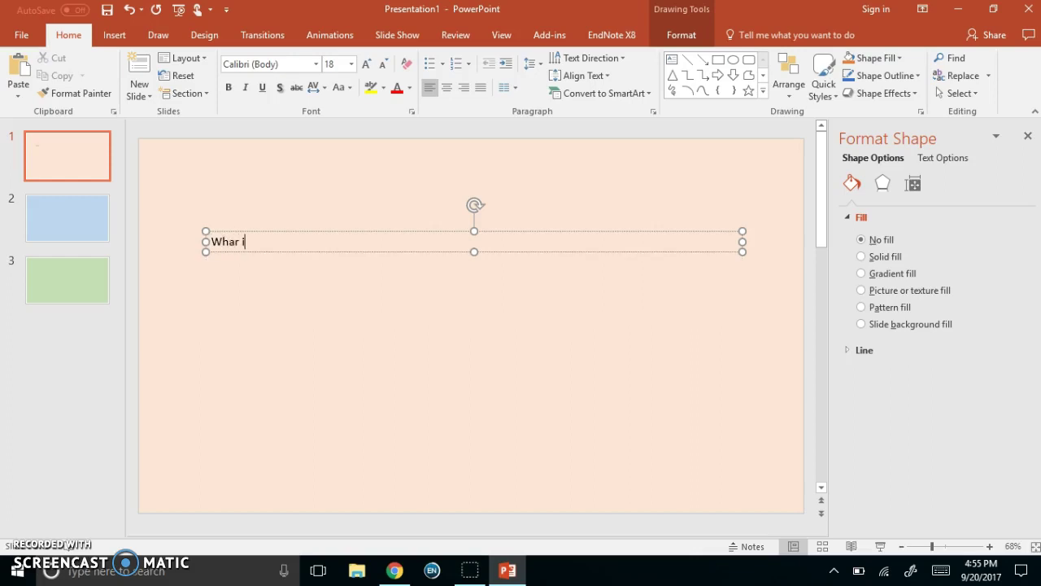
{"action": "type", "text": " i"}
{"action": "key", "text": "BackSpace"}
{"action": "key", "text": "BackSpace"}
{"action": "key", "text": "BackSpace"}
{"action": "type", "text": "t is the capita"}
{"action": "type", "text": "l of Oklahom"}
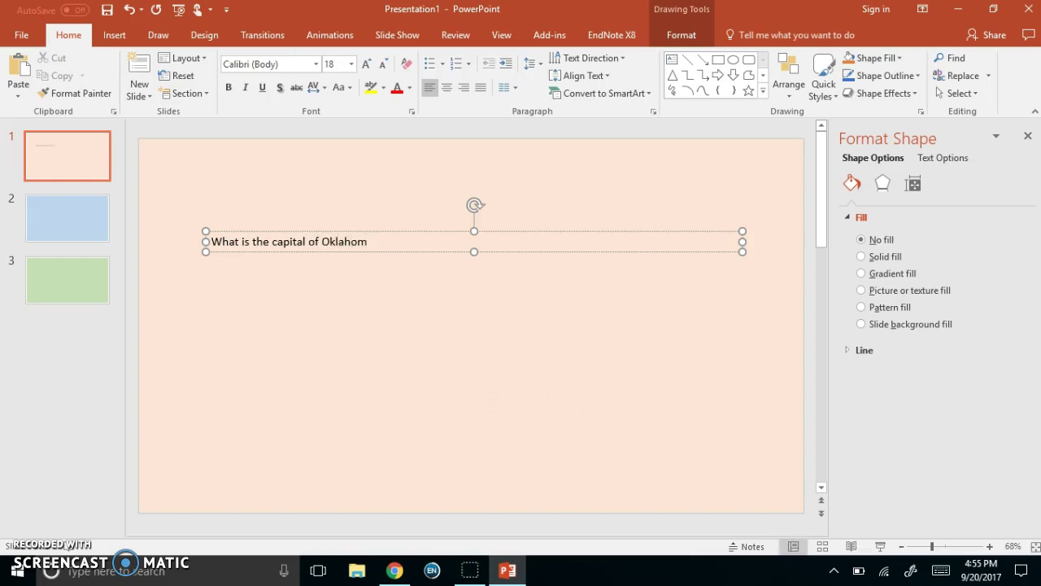
{"action": "type", "text": "a?"}
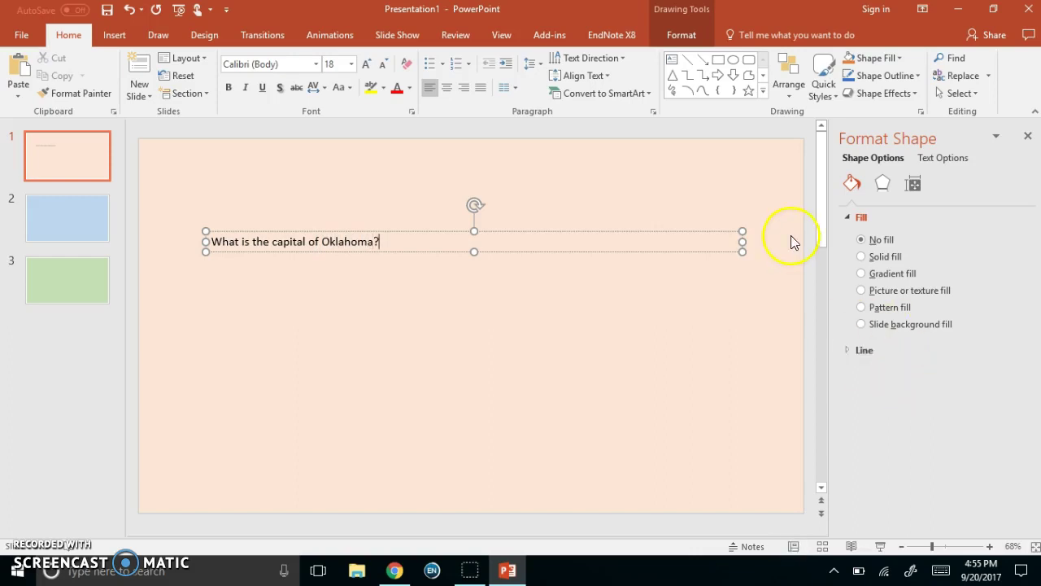
- Make the question text size 54, fit the box to one line and centre it
{"action": "left_click_drag", "start_coordinate": [742, 242], "coordinate": [394, 250]}
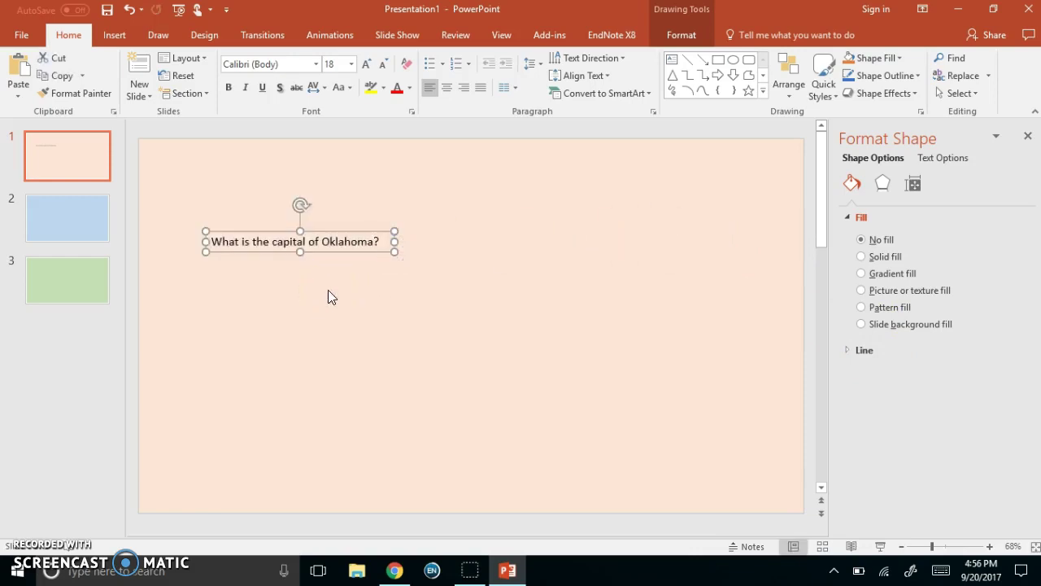
{"action": "left_click_drag", "start_coordinate": [306, 252], "coordinate": [449, 281]}
{"action": "left_click_drag", "start_coordinate": [333, 268], "coordinate": [504, 265]}
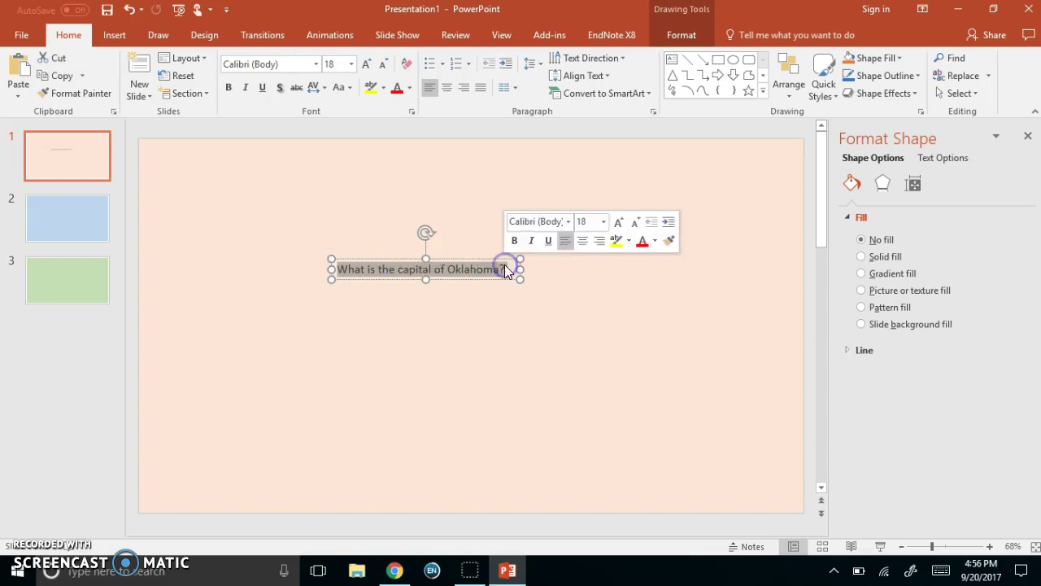
{"action": "left_click", "coordinate": [352, 64]}
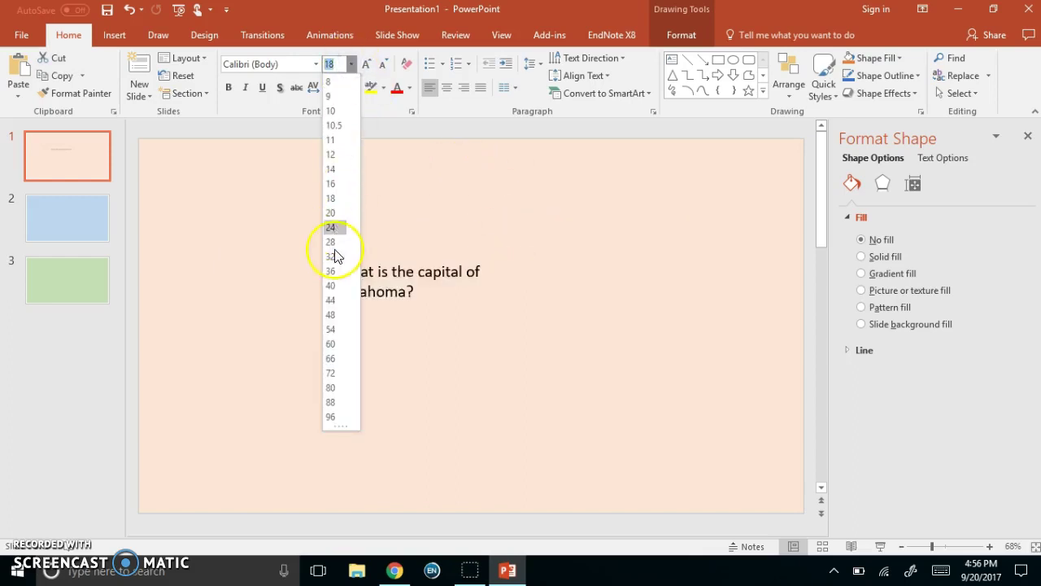
{"action": "left_click", "coordinate": [339, 332]}
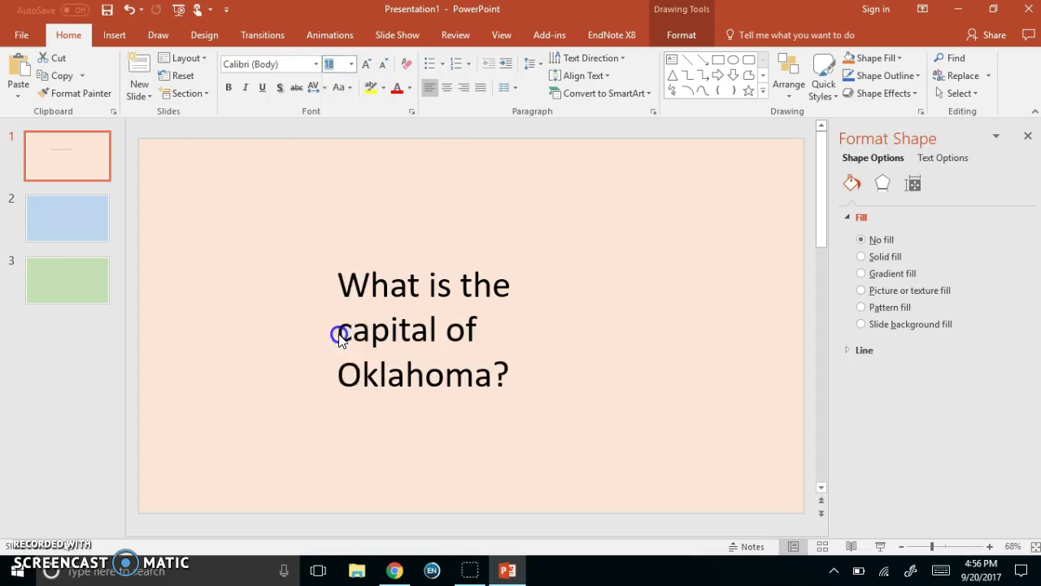
{"action": "left_click_drag", "start_coordinate": [329, 328], "coordinate": [165, 323]}
{"action": "left_click", "coordinate": [530, 303]}
{"action": "left_click", "coordinate": [450, 309]}
{"action": "left_click_drag", "start_coordinate": [521, 304], "coordinate": [705, 312]}
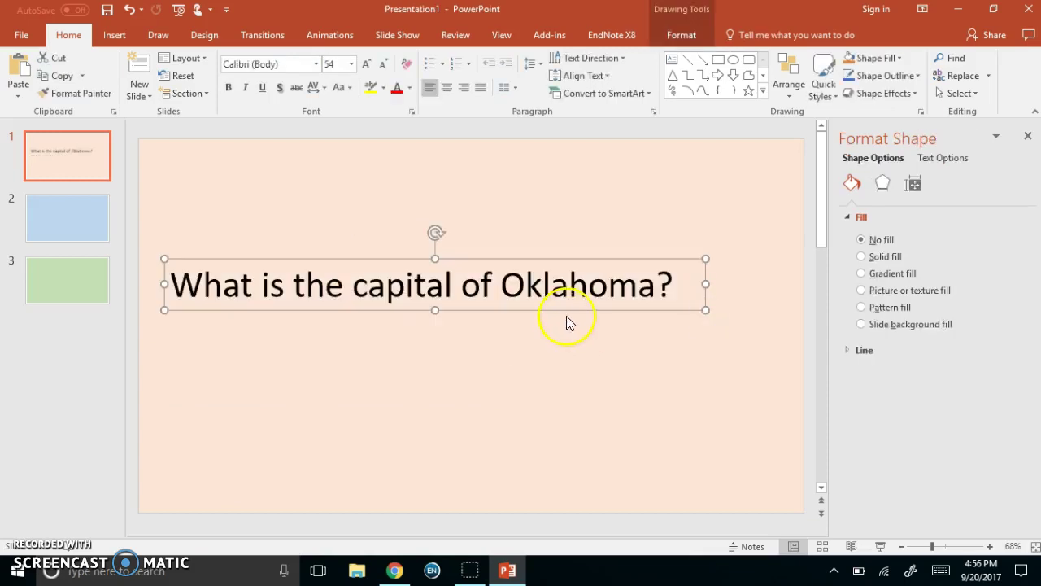
{"action": "left_click_drag", "start_coordinate": [565, 309], "coordinate": [615, 280]}
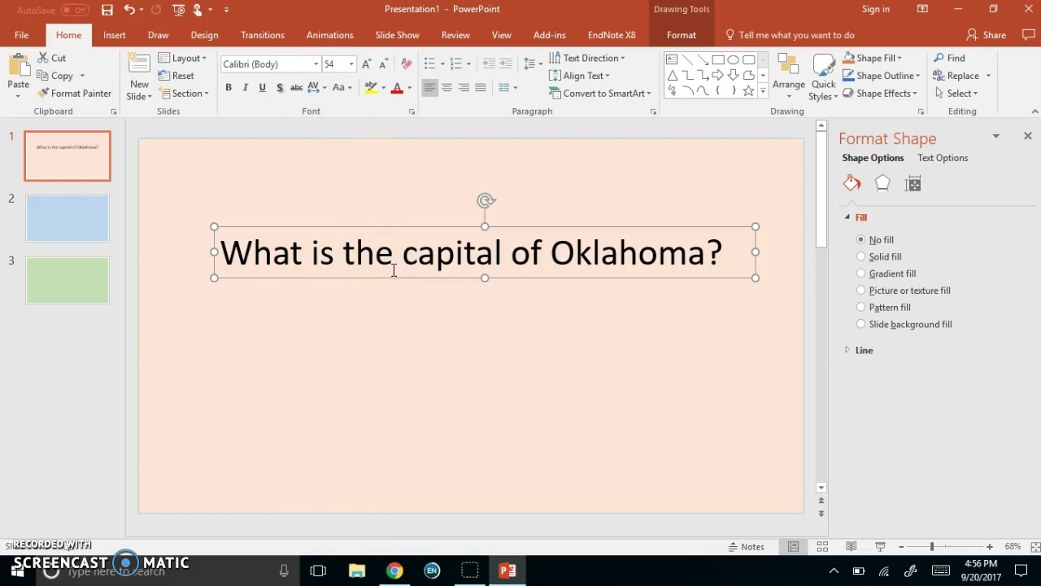
- Paste a copy of the question box below it and change its text to 'Austin'
{"action": "left_click", "coordinate": [399, 262]}
{"action": "left_click", "coordinate": [275, 250]}
{"action": "left_click", "coordinate": [260, 352]}
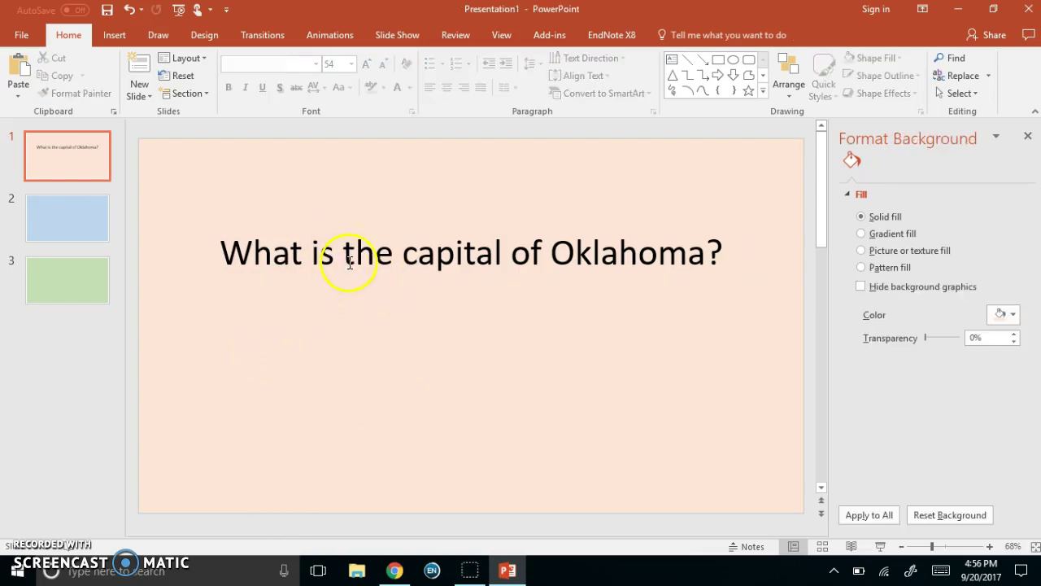
{"action": "left_click", "coordinate": [296, 356]}
{"action": "key", "text": "ctrl+v"}
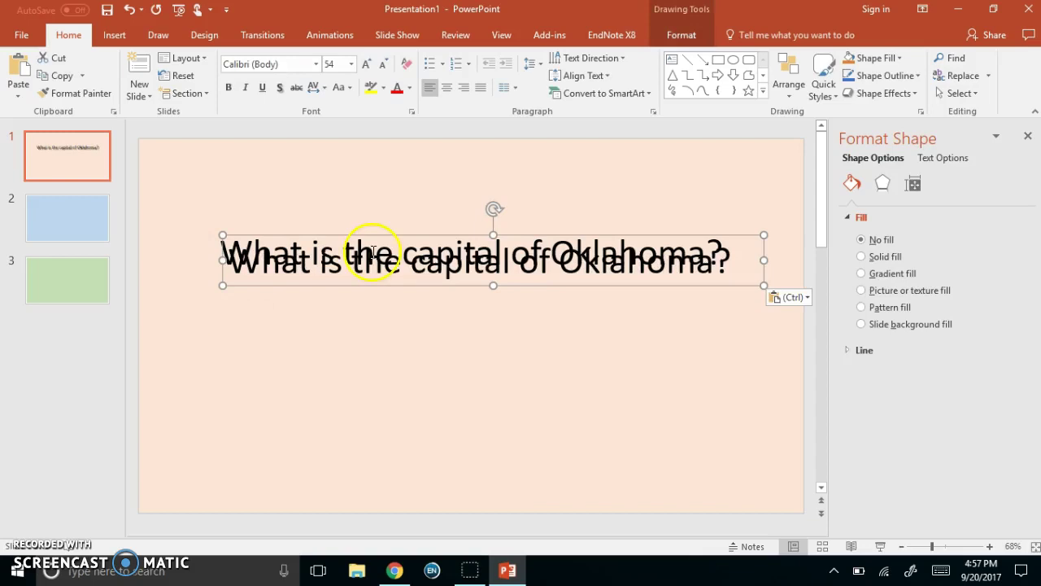
{"action": "left_click_drag", "start_coordinate": [373, 252], "coordinate": [367, 379]}
{"action": "left_click", "coordinate": [213, 353]}
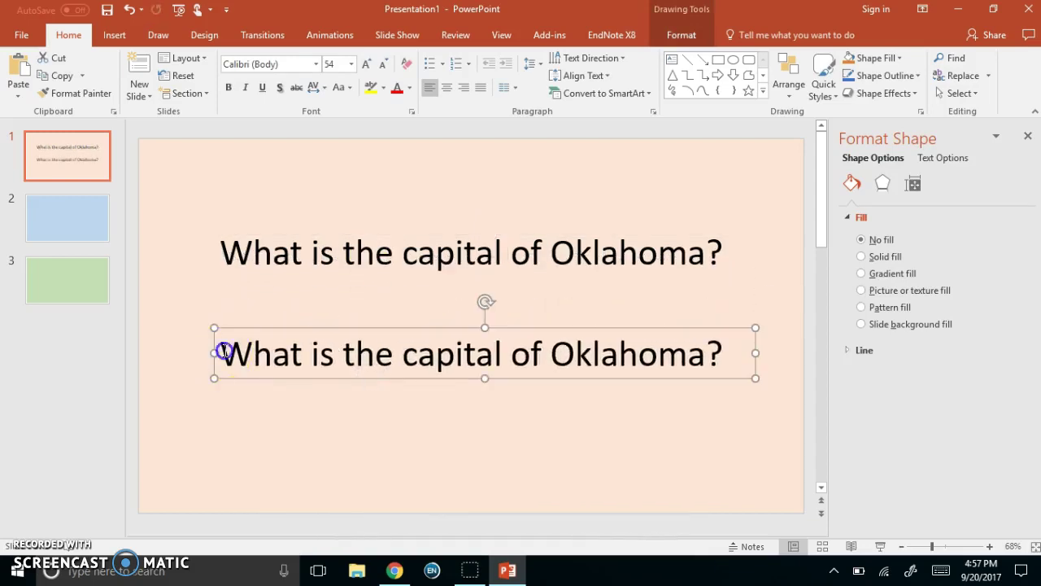
{"action": "left_click_drag", "start_coordinate": [223, 352], "coordinate": [726, 355]}
{"action": "key", "text": "ctrl+c"}
{"action": "type", "text": "Aust"}
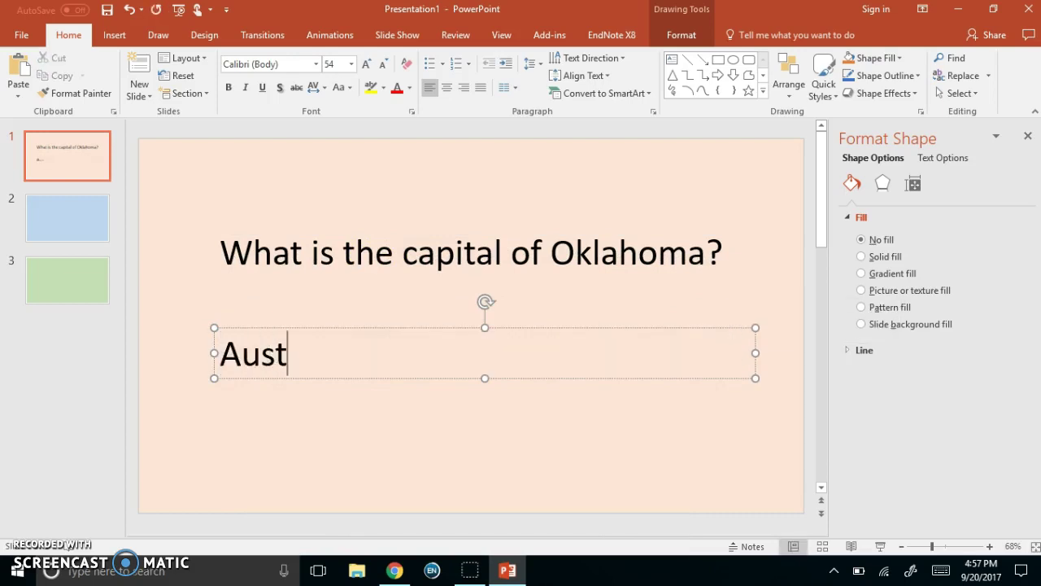
{"action": "type", "text": "in"}
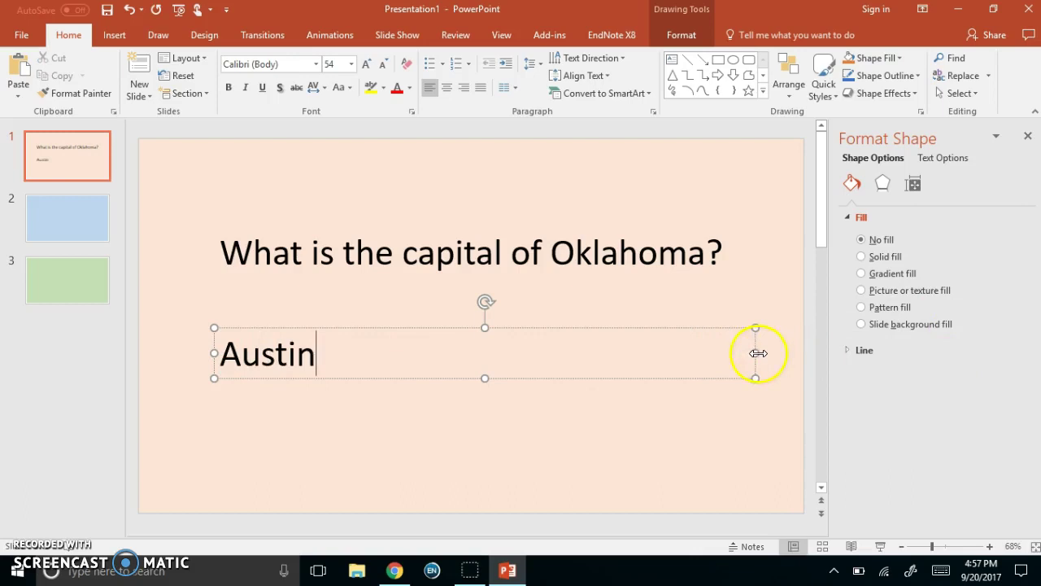
{"action": "left_click_drag", "start_coordinate": [758, 353], "coordinate": [344, 379]}
{"action": "left_click", "coordinate": [361, 413]}
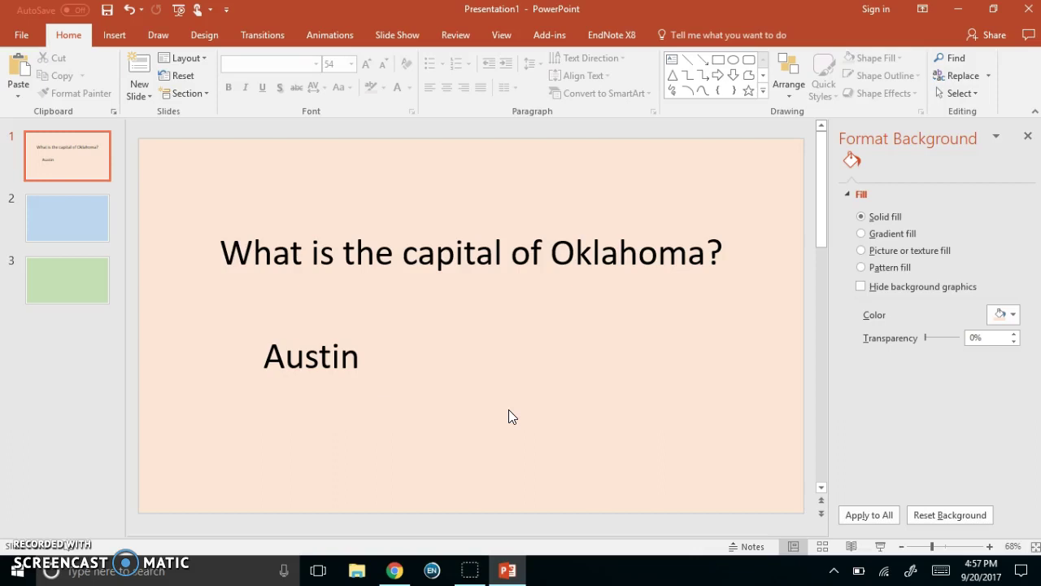
- Add a second copy reading 'Oklahoma City' and place it right of Austin
{"action": "key", "text": "ctrl+v"}
{"action": "left_click_drag", "start_coordinate": [421, 281], "coordinate": [455, 339]}
{"action": "left_click", "coordinate": [360, 318]}
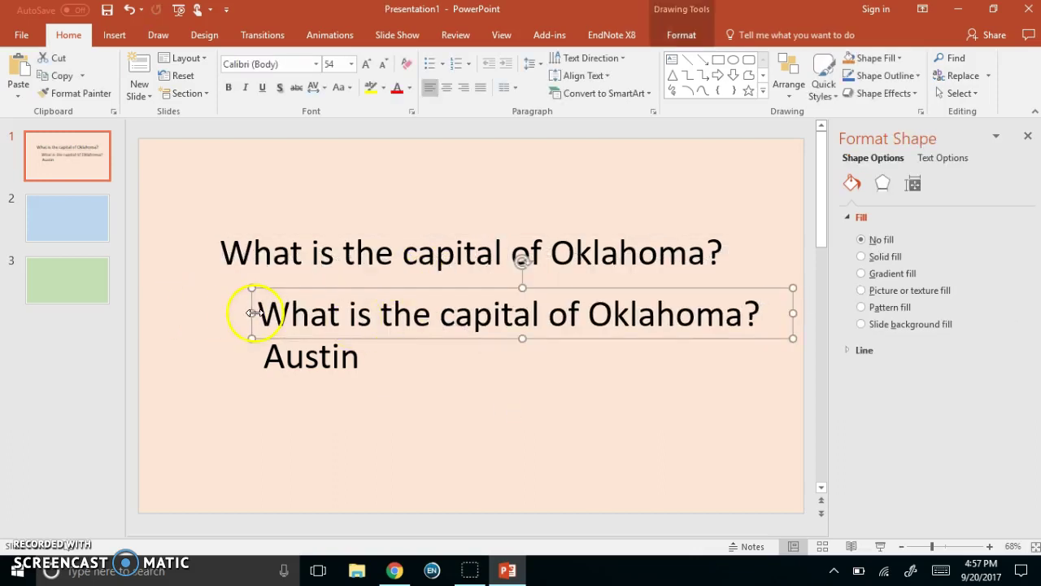
{"action": "left_click_drag", "start_coordinate": [259, 314], "coordinate": [599, 318]}
{"action": "key", "text": "Delete"}
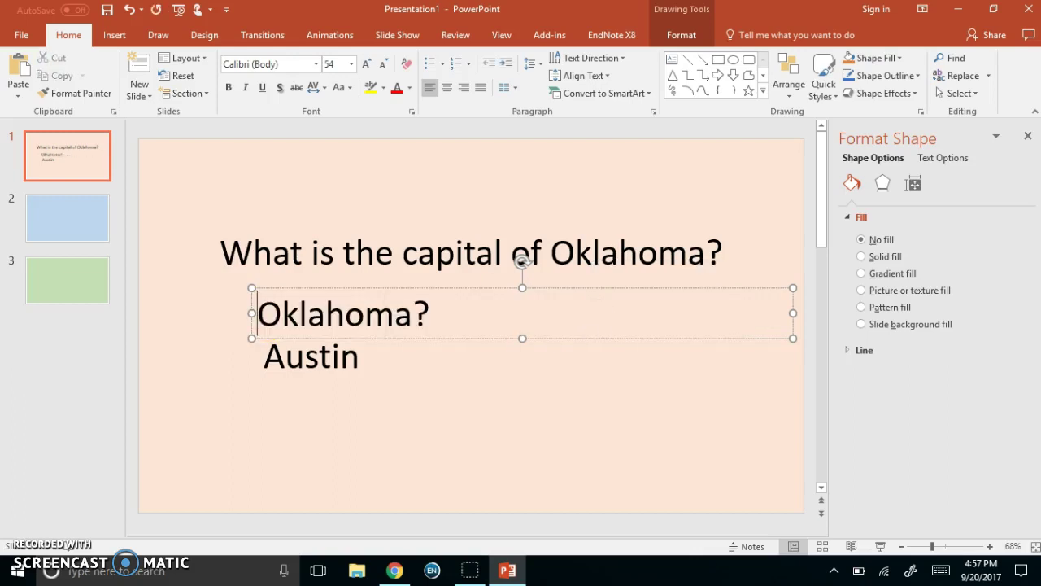
{"action": "left_click", "coordinate": [499, 317]}
{"action": "left_click_drag", "start_coordinate": [415, 312], "coordinate": [430, 312]}
{"action": "type", "text": "City"}
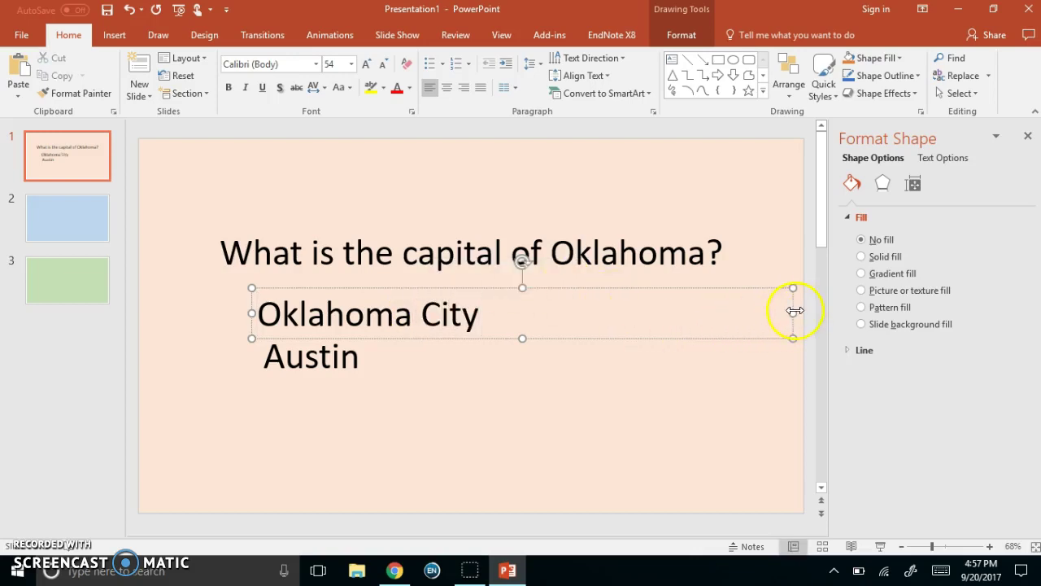
{"action": "left_click_drag", "start_coordinate": [794, 310], "coordinate": [491, 309]}
{"action": "left_click_drag", "start_coordinate": [442, 344], "coordinate": [644, 385]}
{"action": "left_click", "coordinate": [554, 425]}
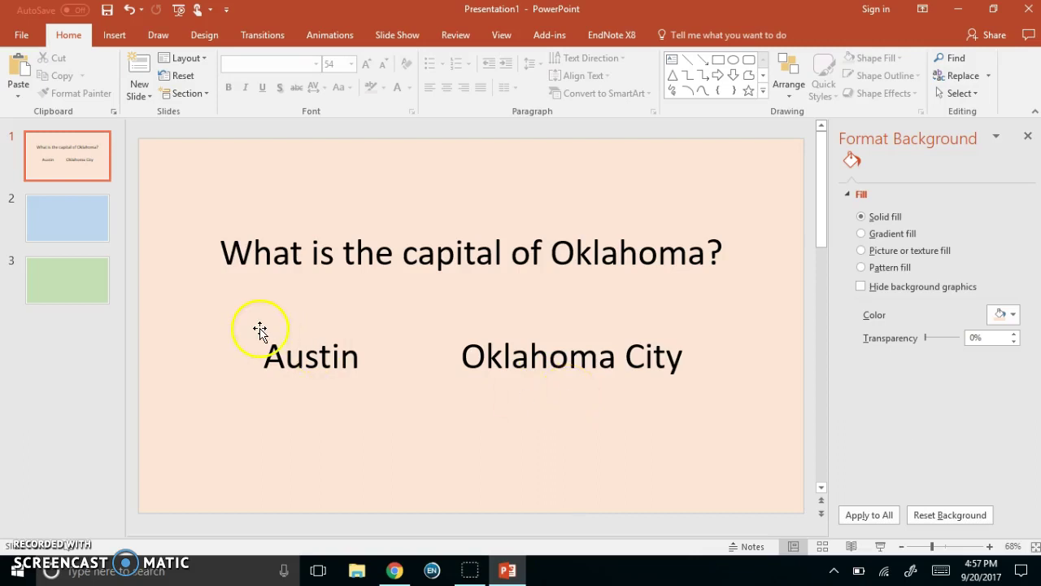
{"action": "left_click", "coordinate": [42, 230]}
- Paste the question box onto slide 3, retype it as 'Good job!' and narrow it to fit
{"action": "left_click", "coordinate": [53, 277]}
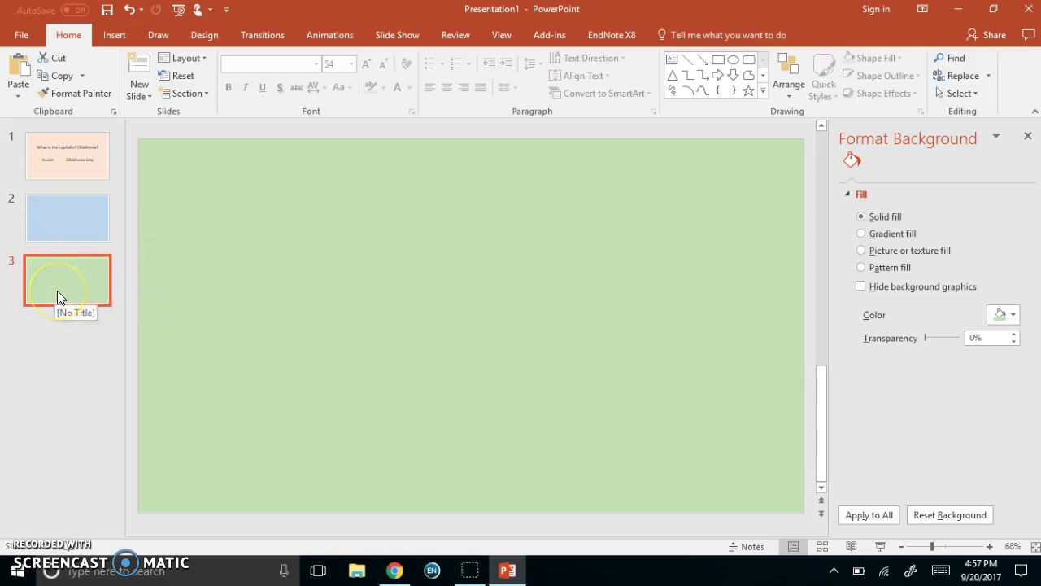
{"action": "left_click", "coordinate": [57, 290]}
{"action": "left_click", "coordinate": [390, 340]}
{"action": "key", "text": "ctrl+v"}
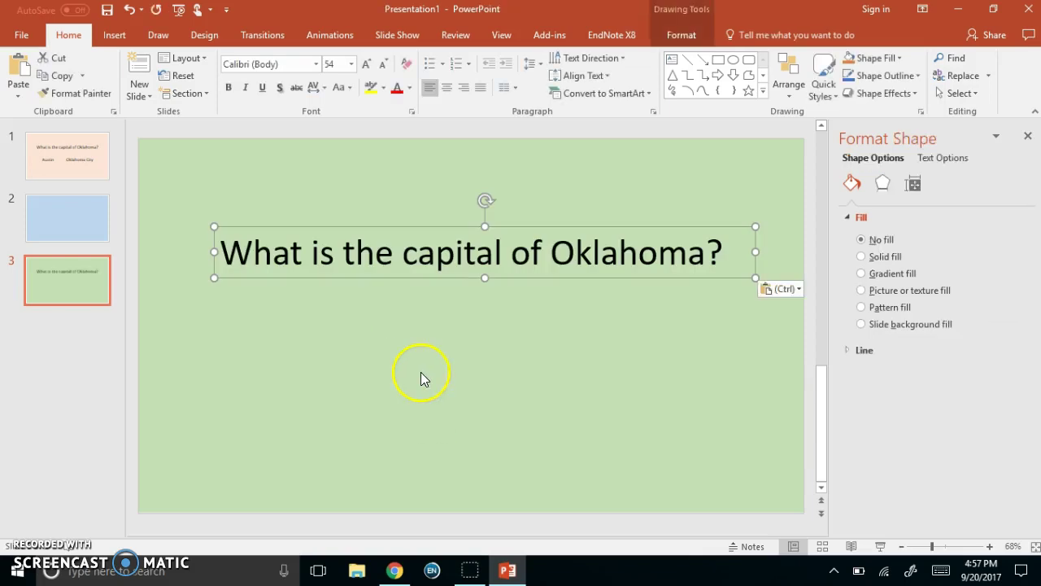
{"action": "left_click_drag", "start_coordinate": [359, 259], "coordinate": [367, 323]}
{"action": "left_click_drag", "start_coordinate": [225, 303], "coordinate": [726, 297]}
{"action": "key", "text": "ctrl+c"}
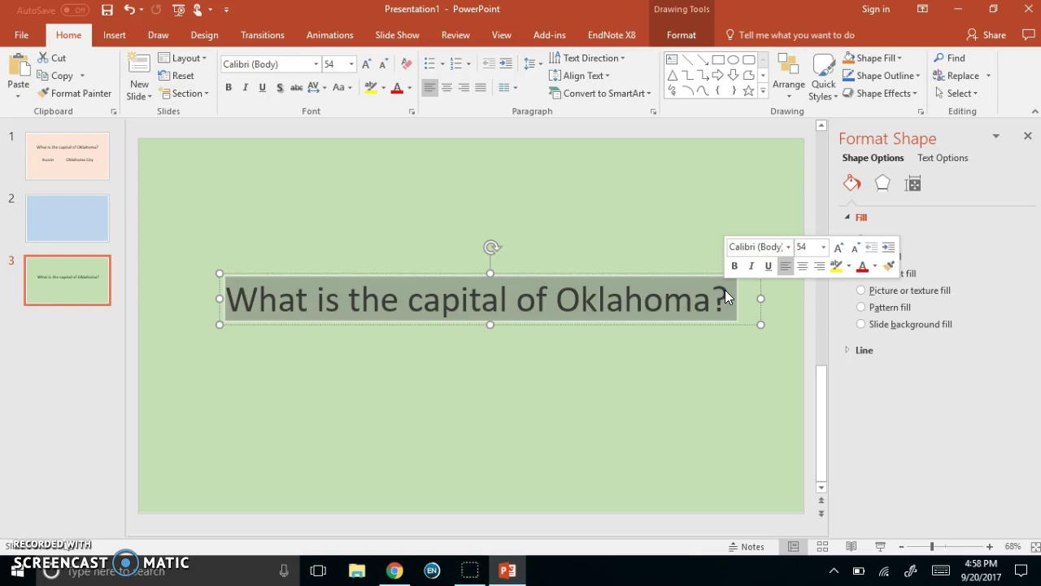
{"action": "type", "text": "Go"}
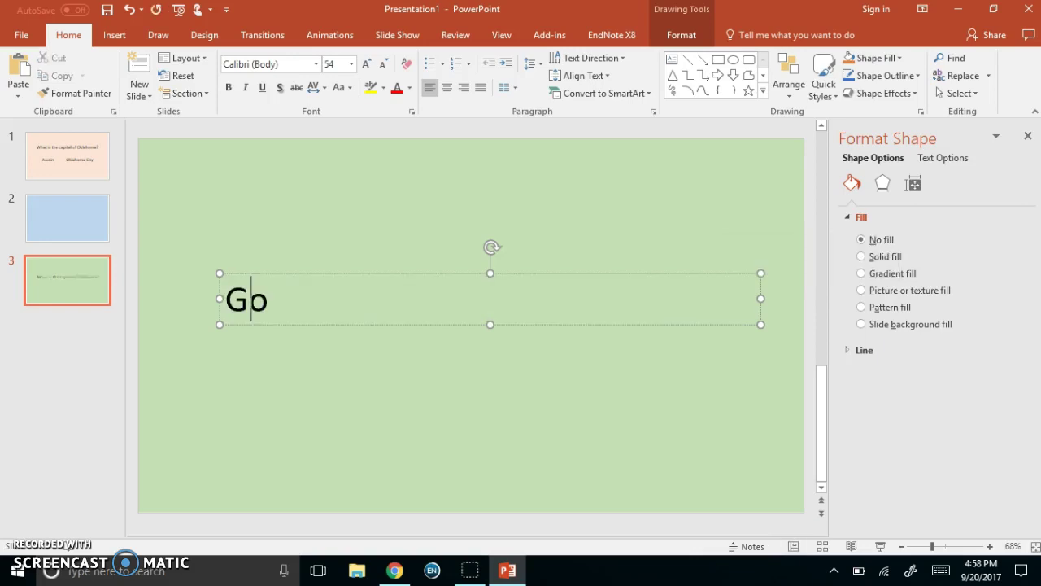
{"action": "type", "text": "od job!"}
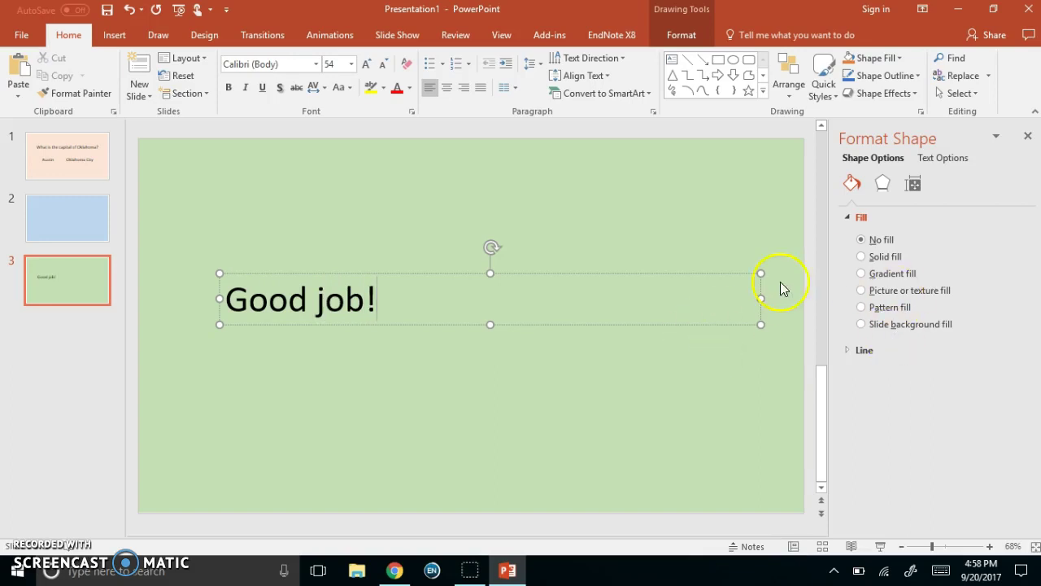
{"action": "left_click_drag", "start_coordinate": [761, 299], "coordinate": [529, 328]}
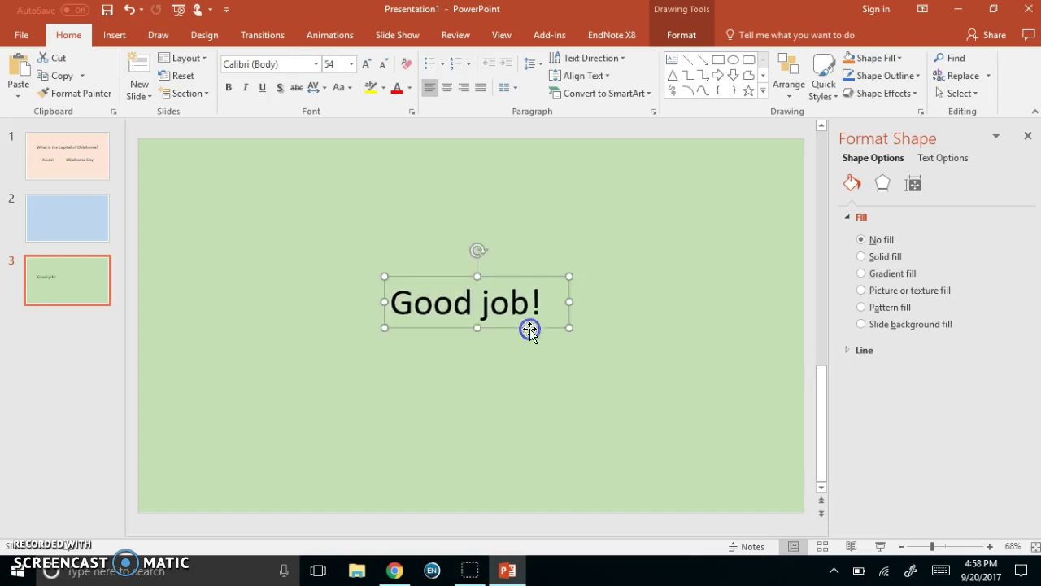
- Paste the question box onto slide 2, retype it as 'Try again!', narrow it and centre it
{"action": "left_click", "coordinate": [36, 223]}
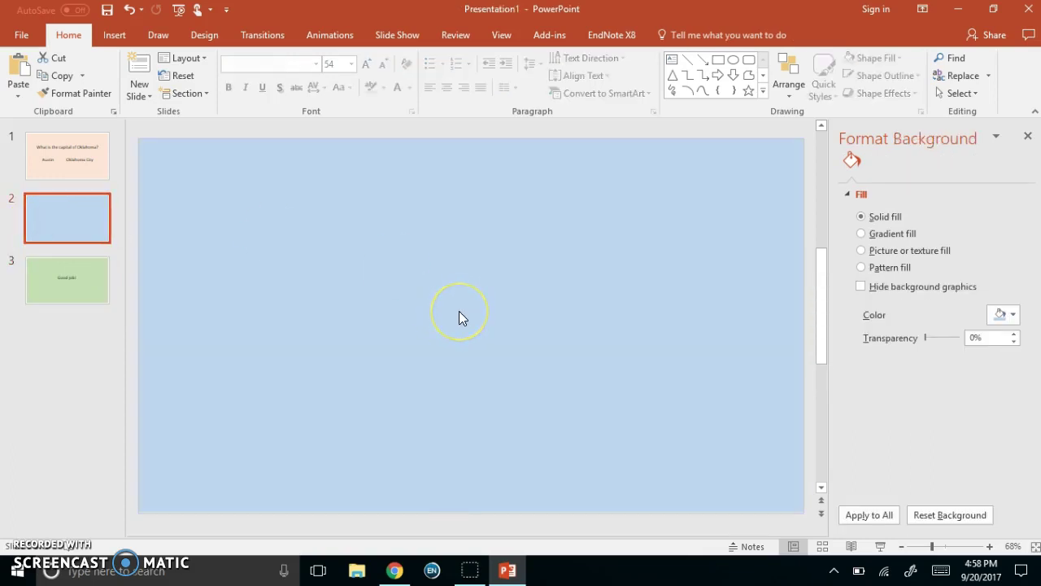
{"action": "left_click", "coordinate": [459, 311]}
{"action": "left_click", "coordinate": [383, 307]}
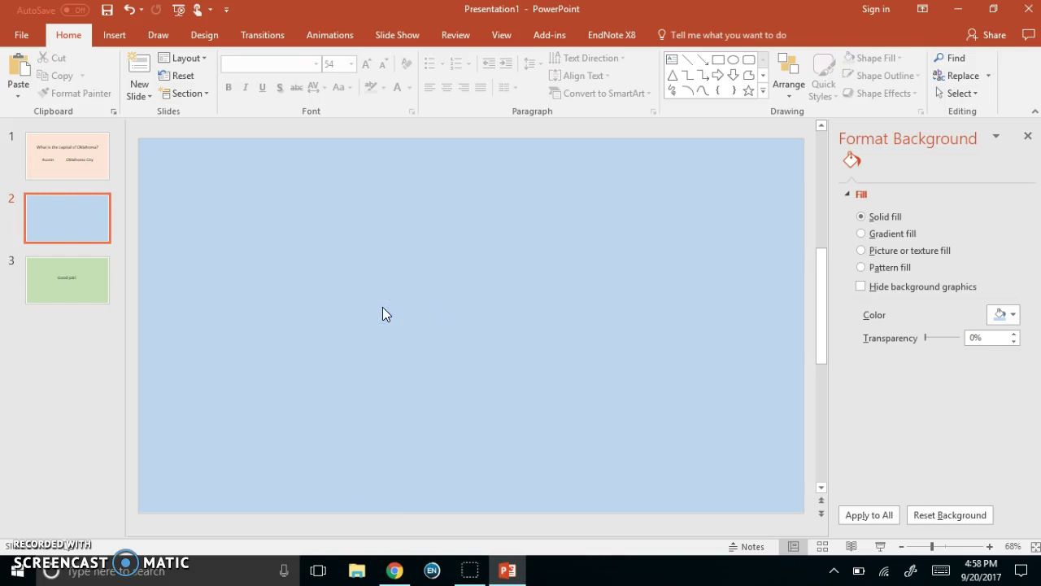
{"action": "key", "text": "ctrl+v"}
{"action": "left_click", "coordinate": [352, 281]}
{"action": "left_click_drag", "start_coordinate": [351, 280], "coordinate": [363, 321]}
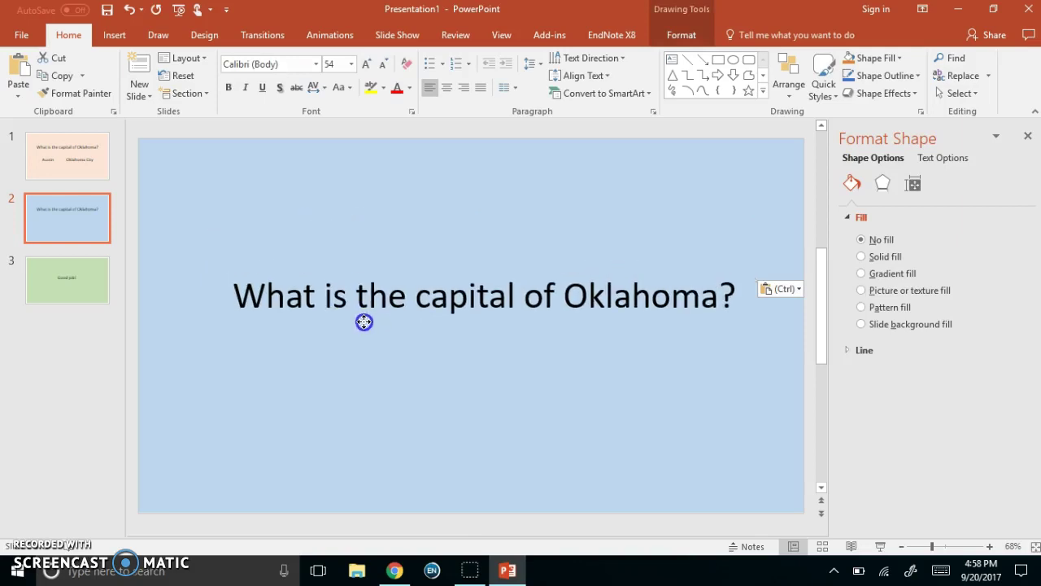
{"action": "left_click", "coordinate": [329, 303]}
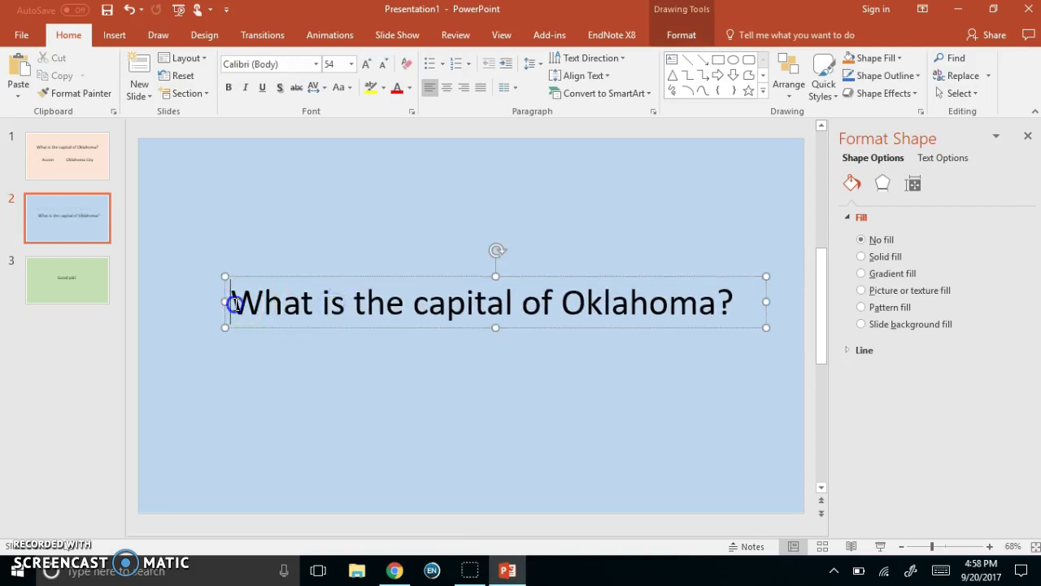
{"action": "left_click_drag", "start_coordinate": [230, 300], "coordinate": [753, 298]}
{"action": "type", "text": "T"}
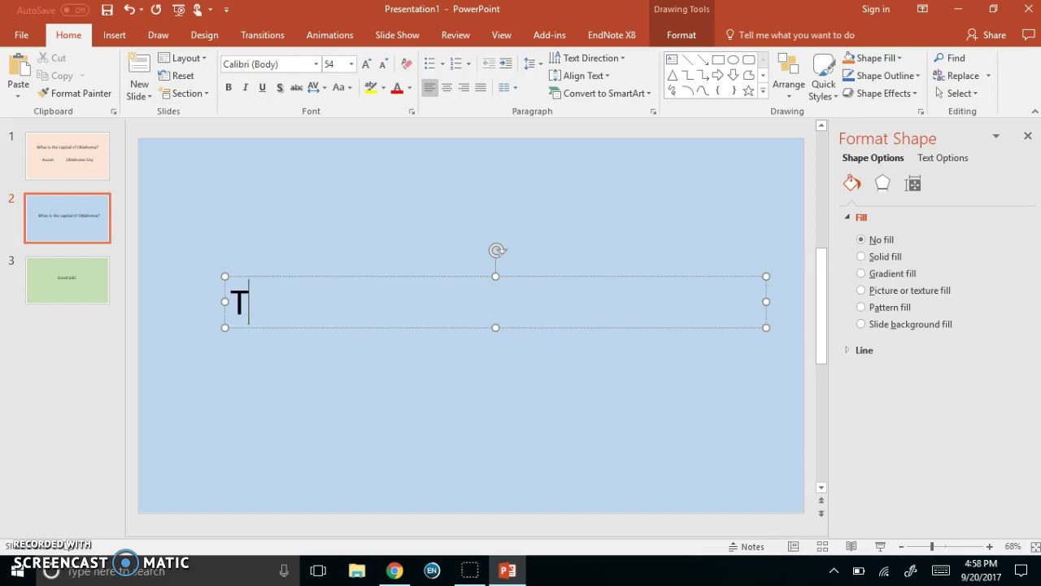
{"action": "type", "text": "ry again!"}
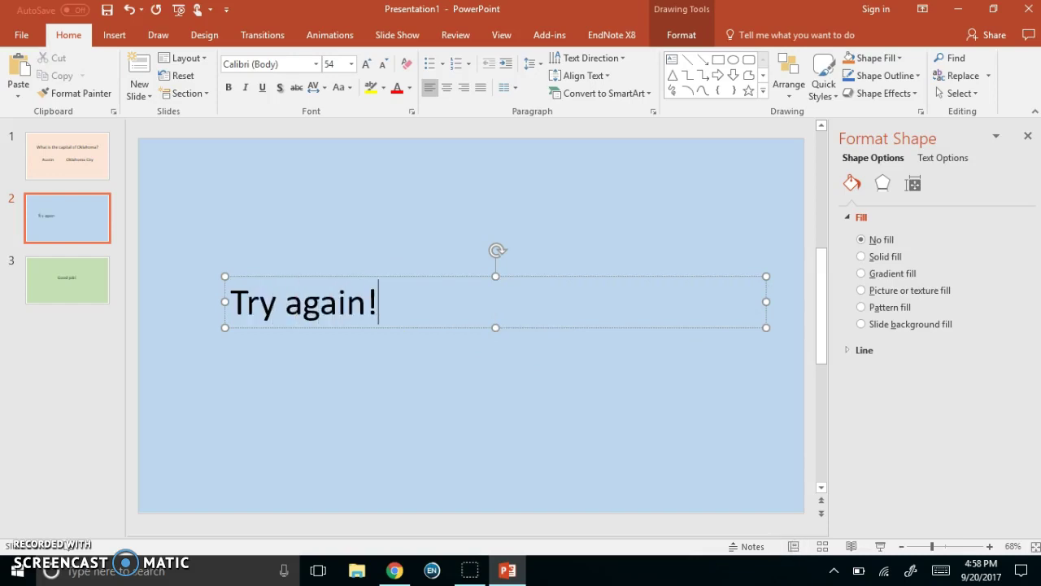
{"action": "left_click_drag", "start_coordinate": [762, 301], "coordinate": [393, 298]}
{"action": "left_click_drag", "start_coordinate": [353, 327], "coordinate": [528, 325]}
{"action": "left_click", "coordinate": [516, 404]}
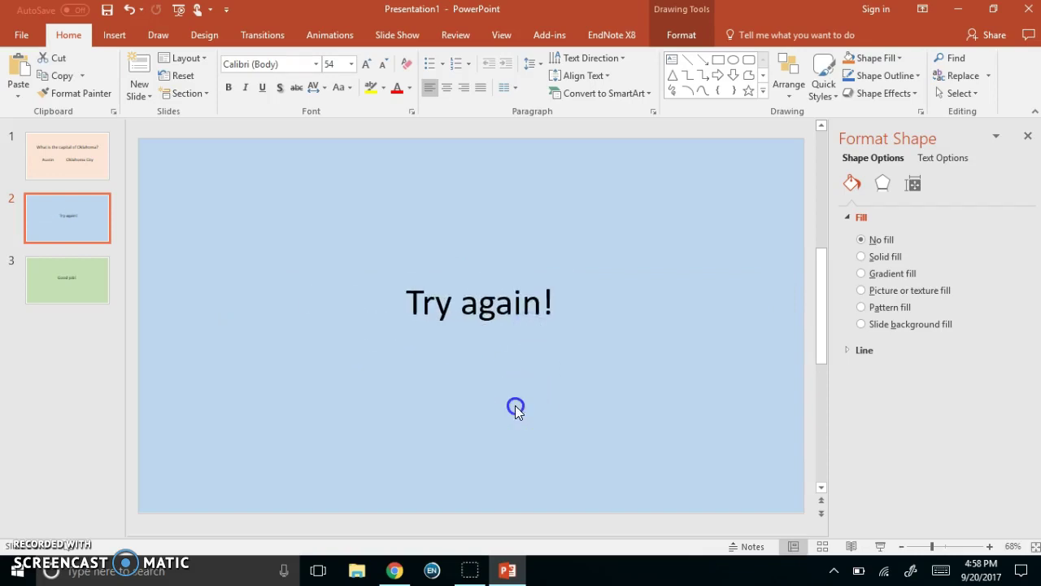
- Hyperlink the word 'Austin' on slide 1 to the 'Try again!' slide 2
{"action": "left_click", "coordinate": [62, 157]}
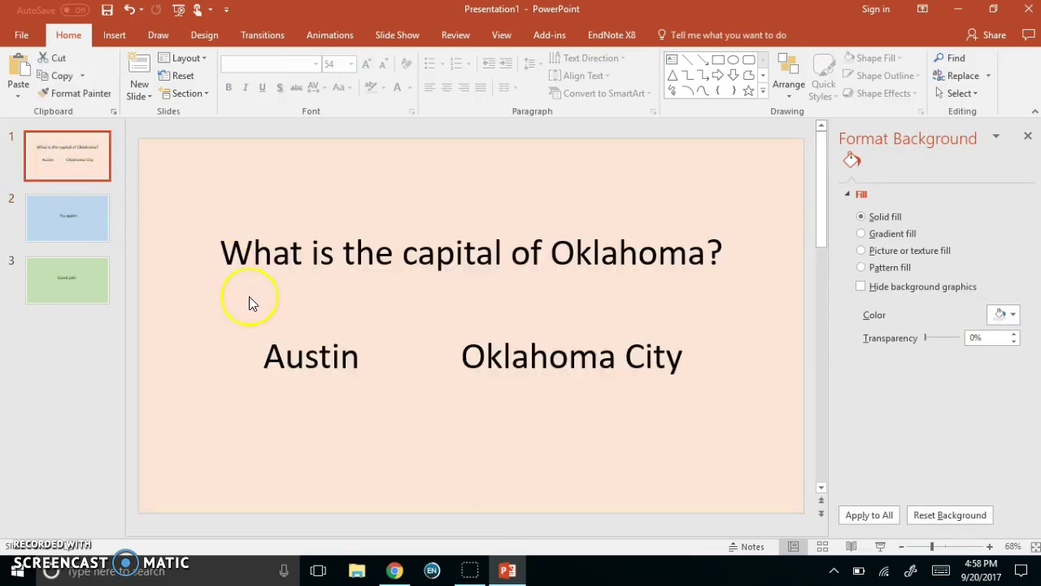
{"action": "left_click", "coordinate": [328, 366]}
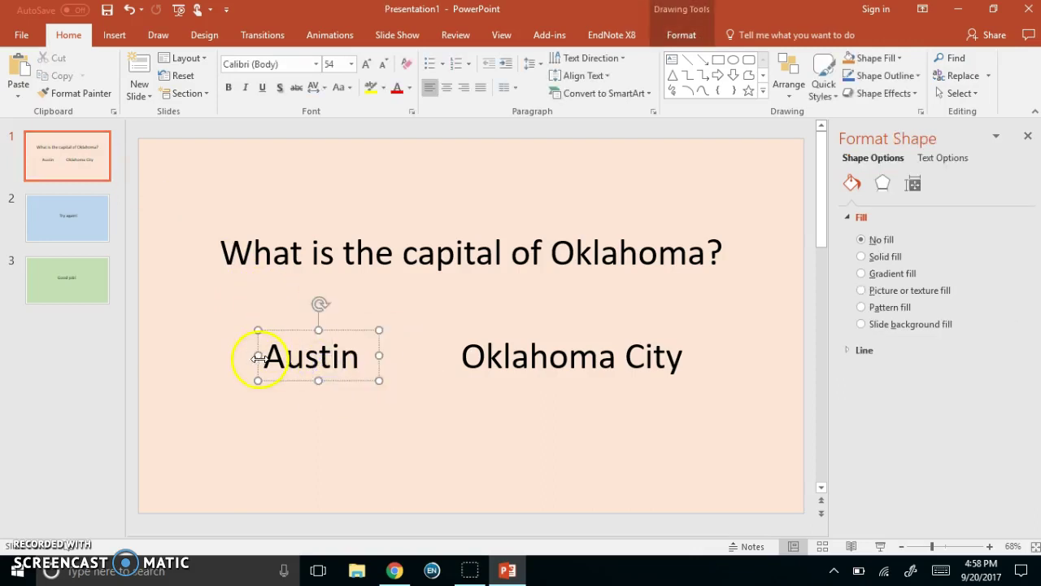
{"action": "left_click_drag", "start_coordinate": [267, 359], "coordinate": [365, 366]}
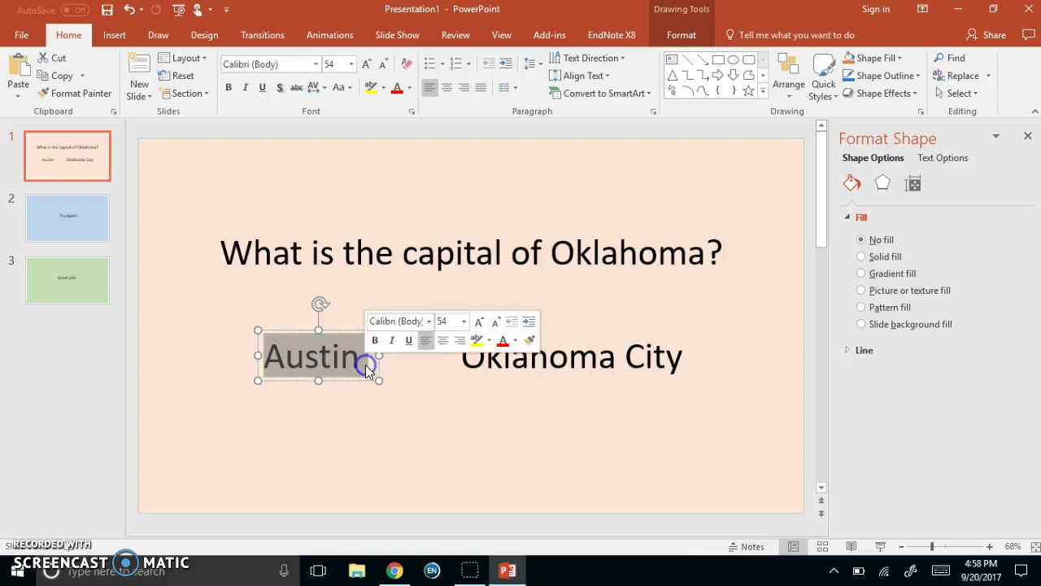
{"action": "right_click", "coordinate": [295, 356]}
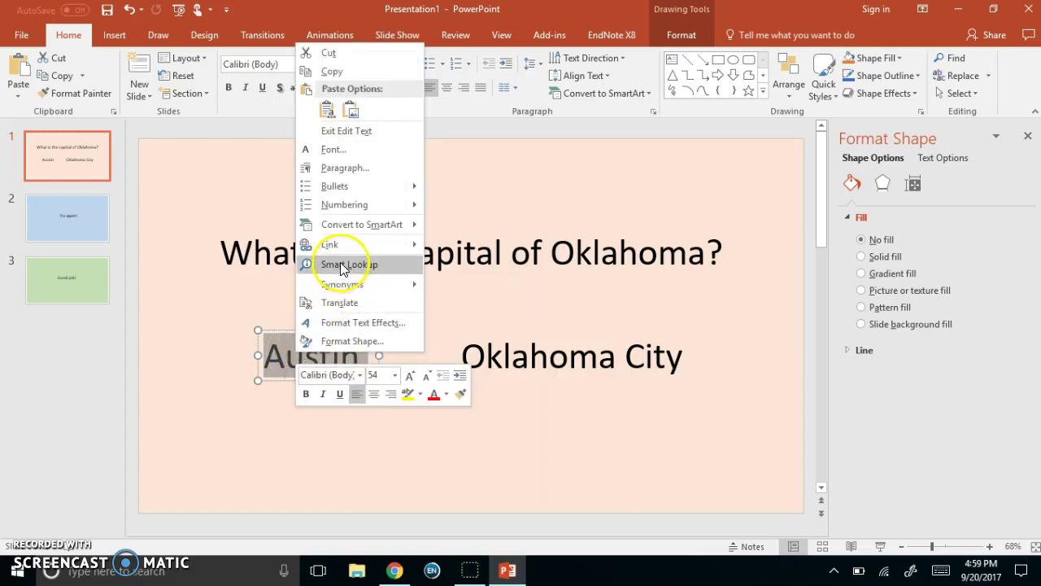
{"action": "left_click", "coordinate": [330, 245]}
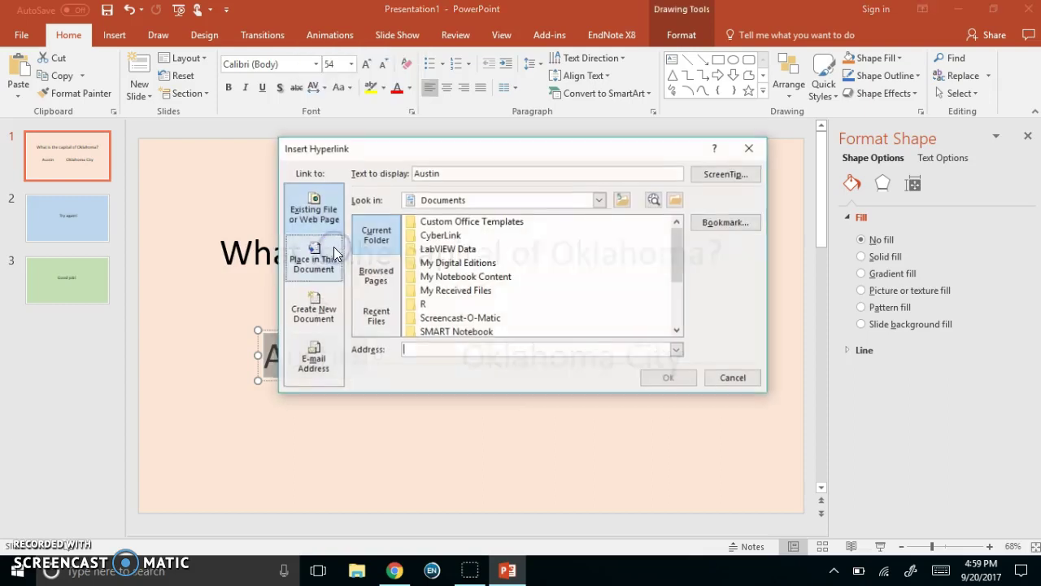
{"action": "left_click", "coordinate": [314, 209]}
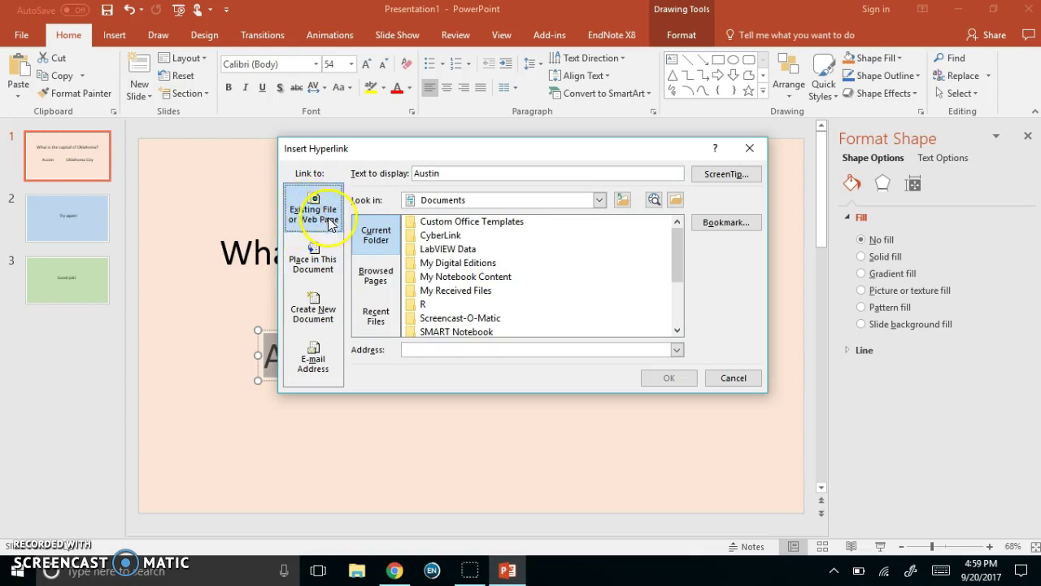
{"action": "left_click", "coordinate": [316, 265]}
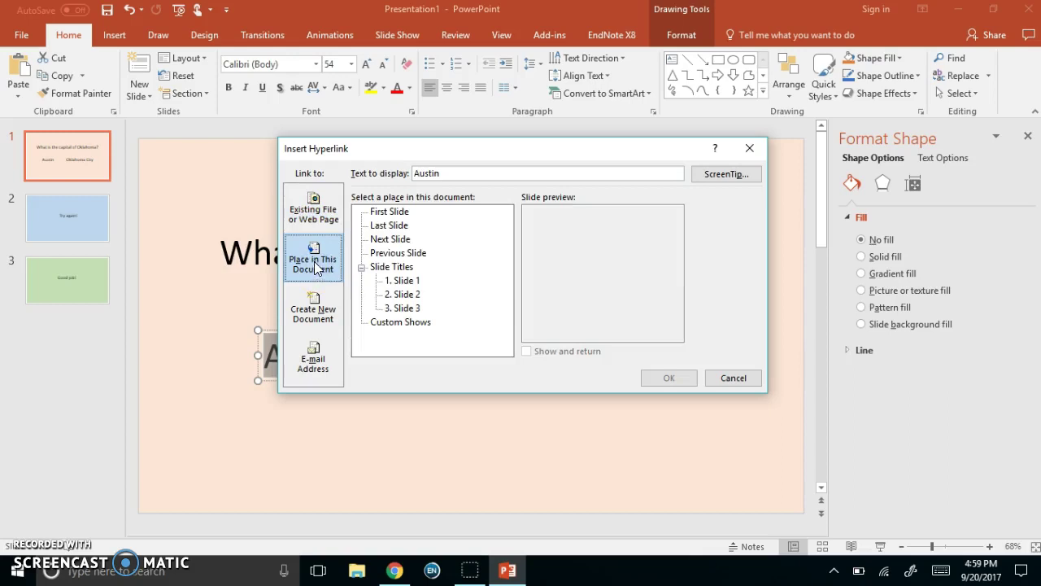
{"action": "left_click", "coordinate": [407, 281]}
{"action": "left_click", "coordinate": [407, 294]}
{"action": "left_click", "coordinate": [411, 307]}
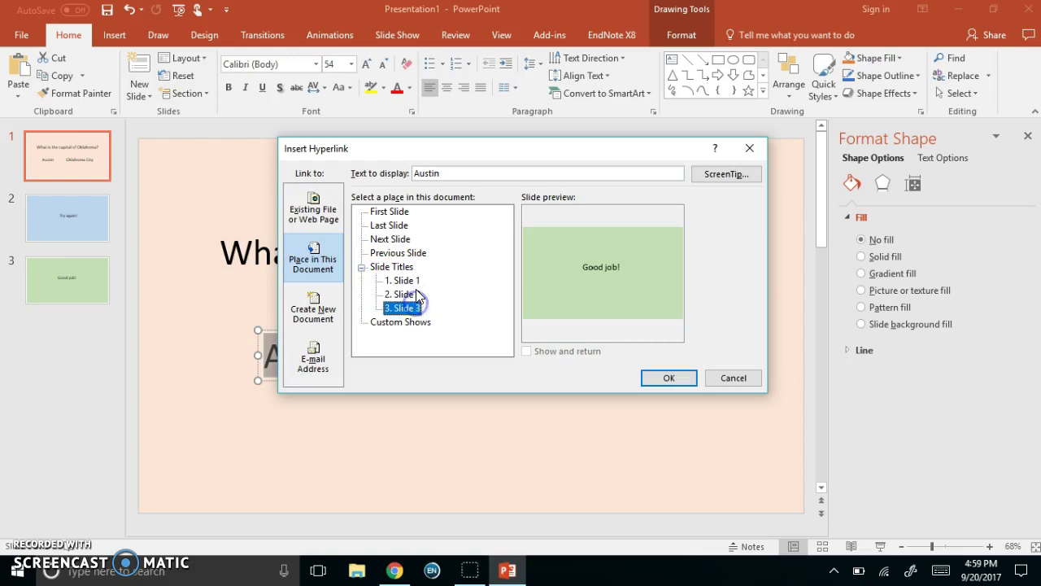
{"action": "left_click", "coordinate": [411, 280]}
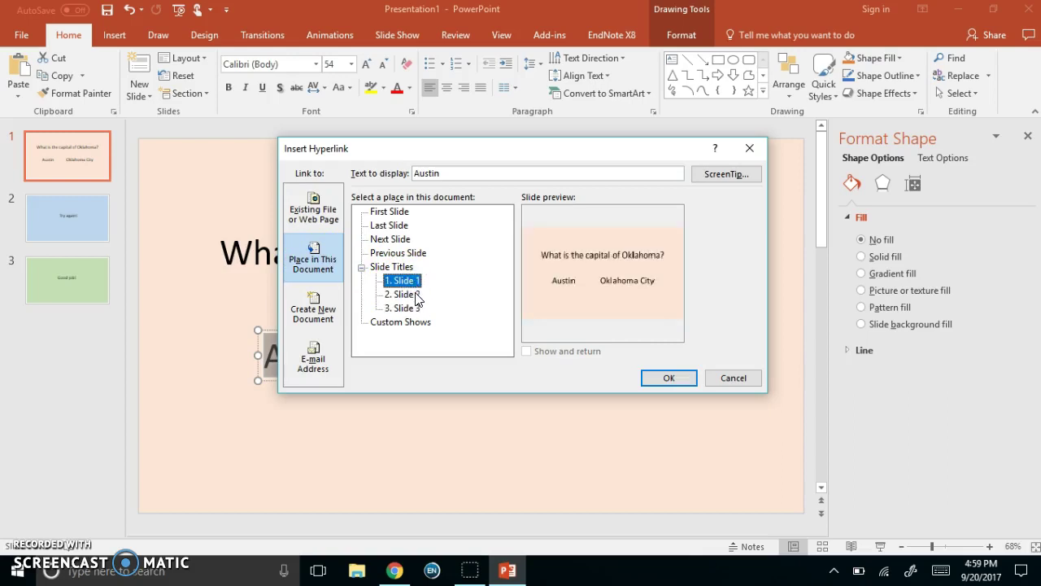
{"action": "left_click", "coordinate": [415, 296]}
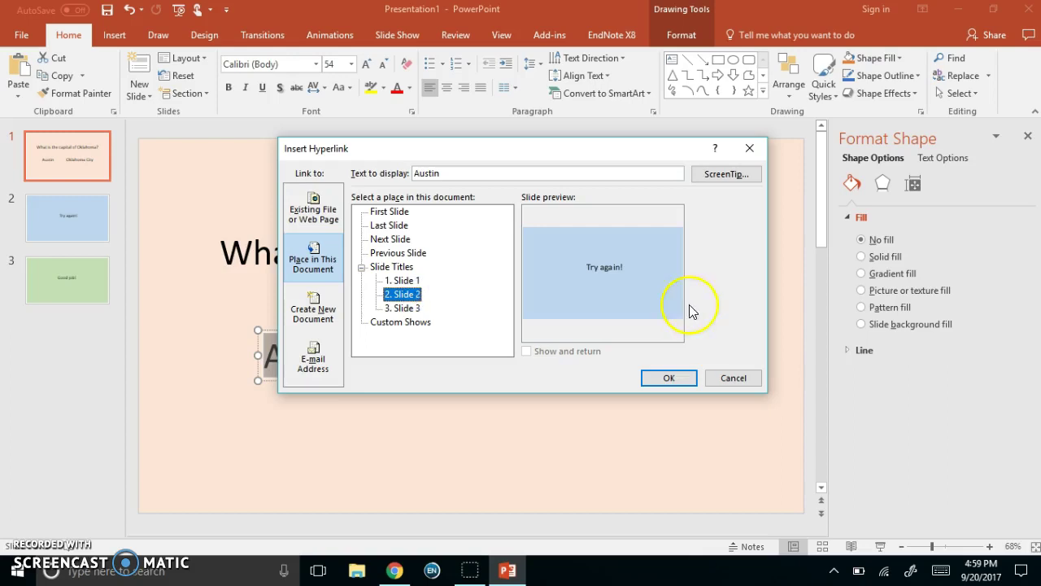
{"action": "left_click", "coordinate": [682, 379]}
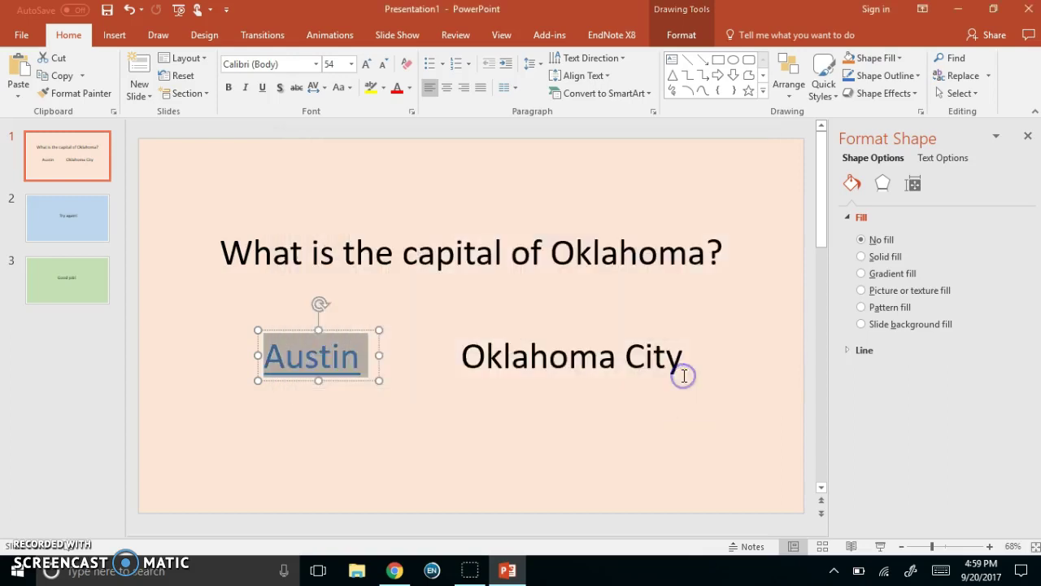
{"action": "left_click", "coordinate": [461, 387]}
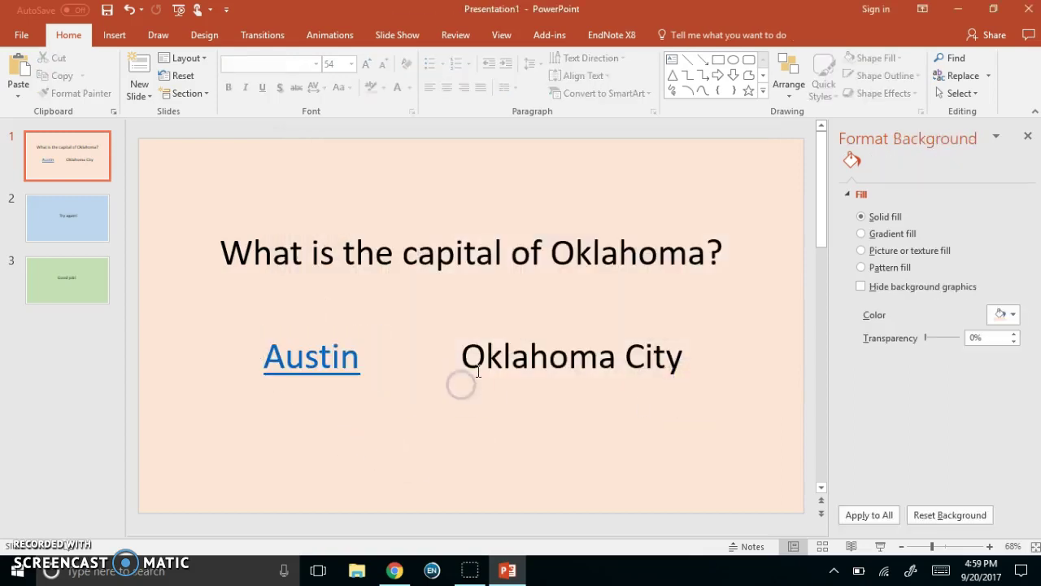
- Hyperlink 'Oklahoma City' to the 'Good job!' slide 3
{"action": "left_click_drag", "start_coordinate": [467, 355], "coordinate": [765, 342]}
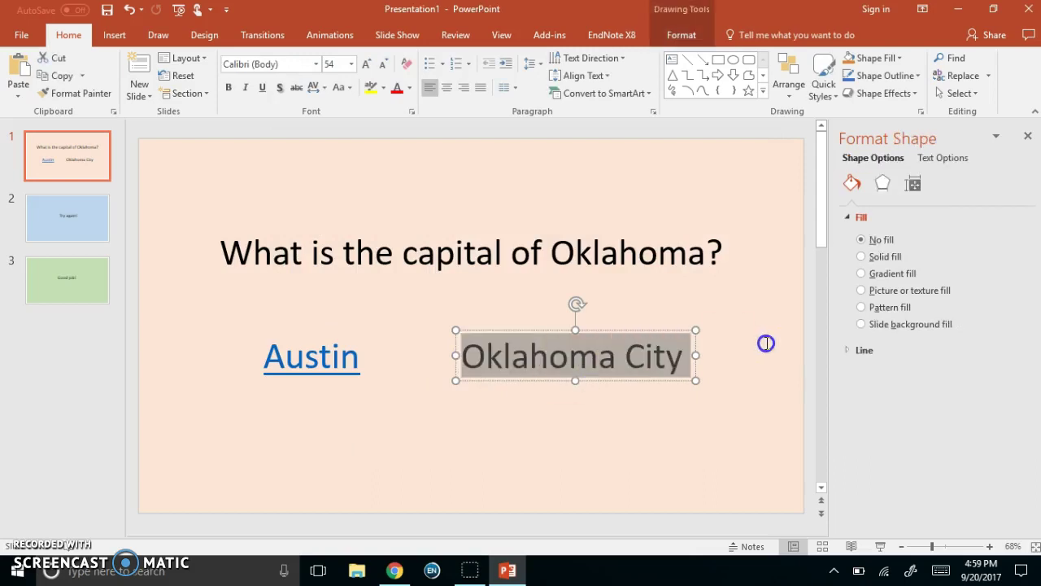
{"action": "right_click", "coordinate": [589, 352]}
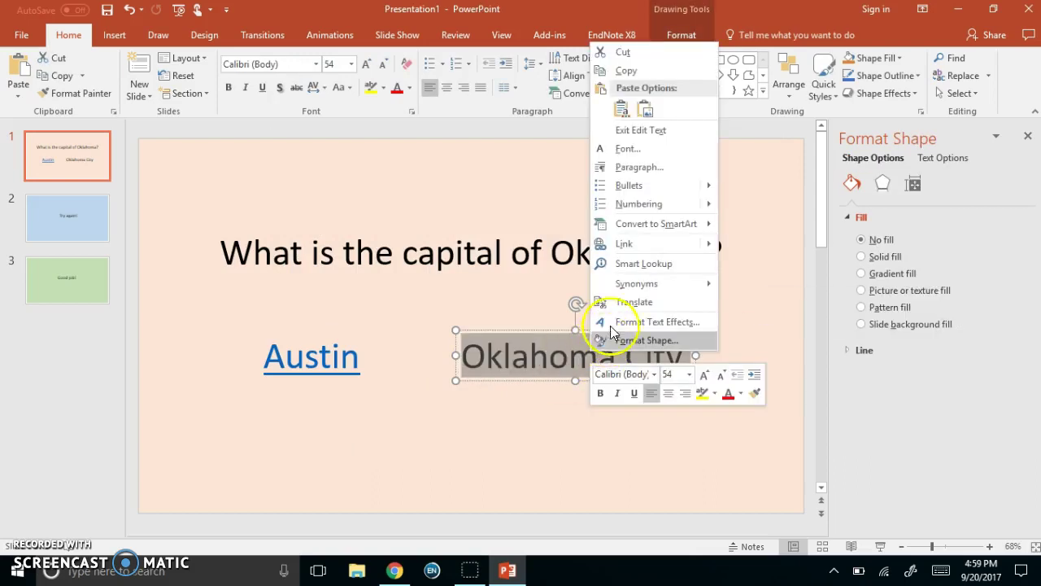
{"action": "left_click", "coordinate": [615, 243]}
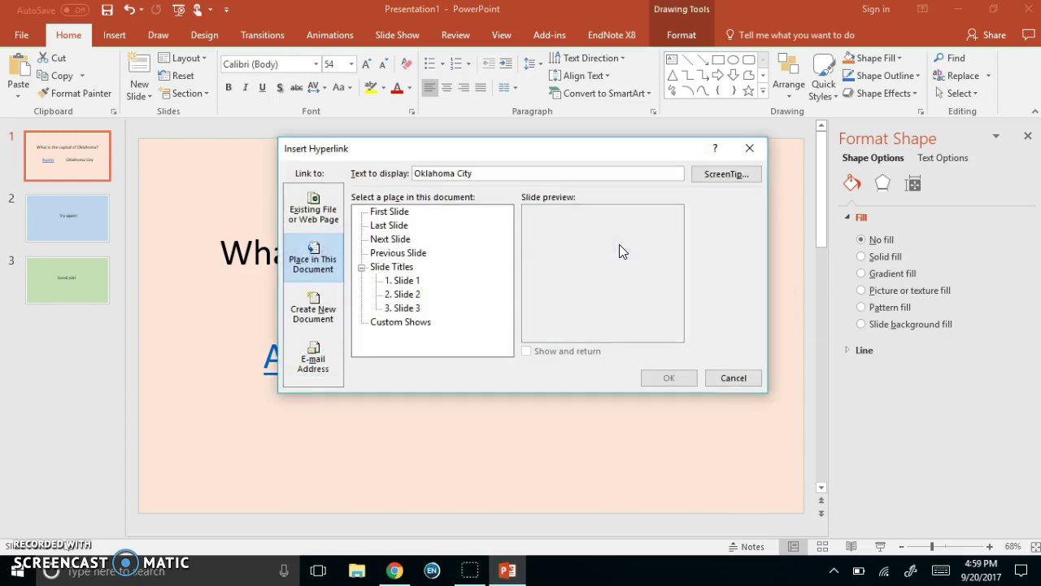
{"action": "left_click", "coordinate": [407, 308]}
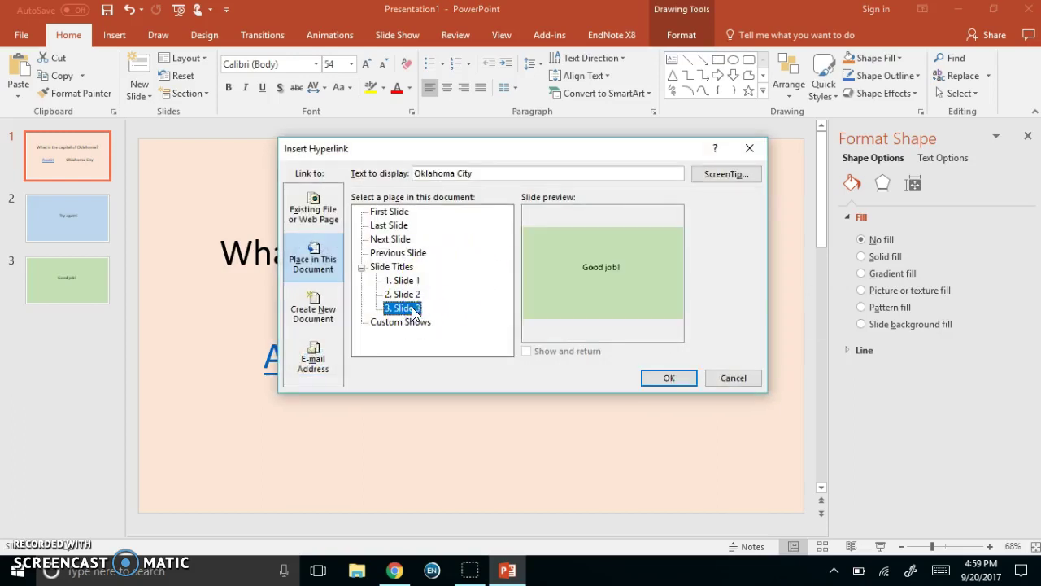
{"action": "left_click", "coordinate": [669, 379]}
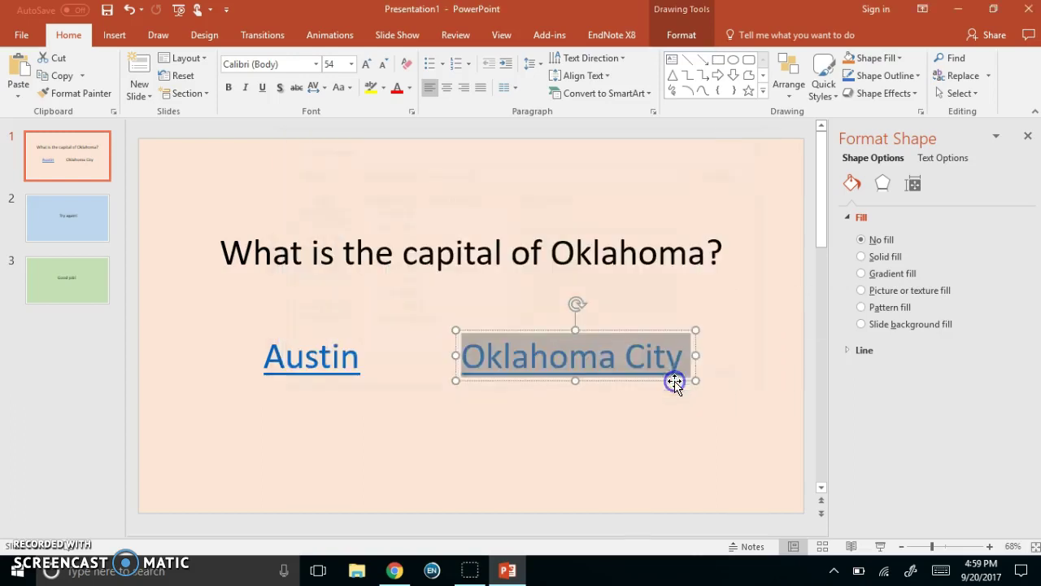
{"action": "left_click", "coordinate": [446, 461]}
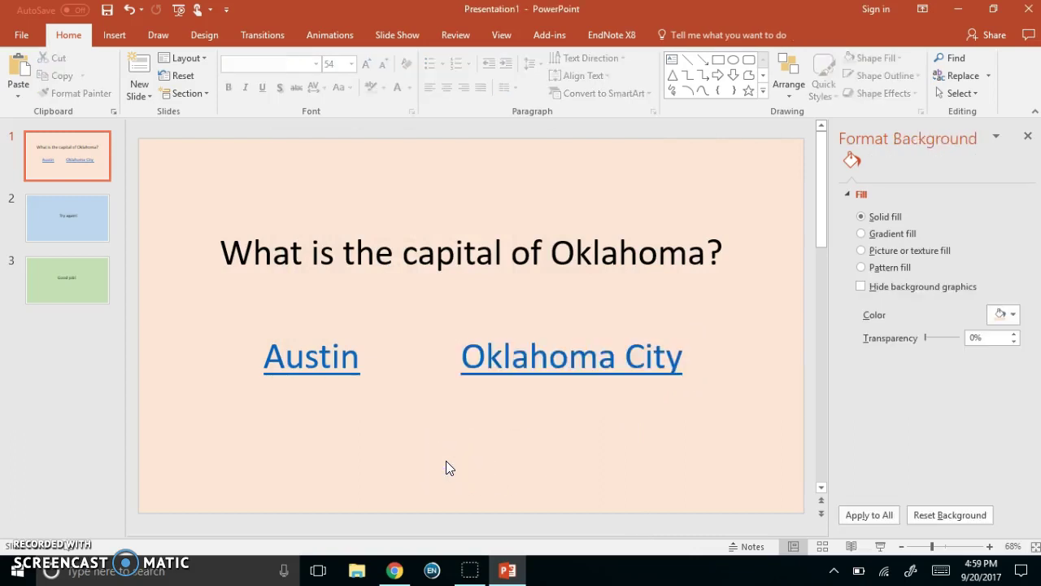
- Link the 'Try again!' text on slide 2 back to the Oklahoma question on slide 1
{"action": "left_click", "coordinate": [361, 380]}
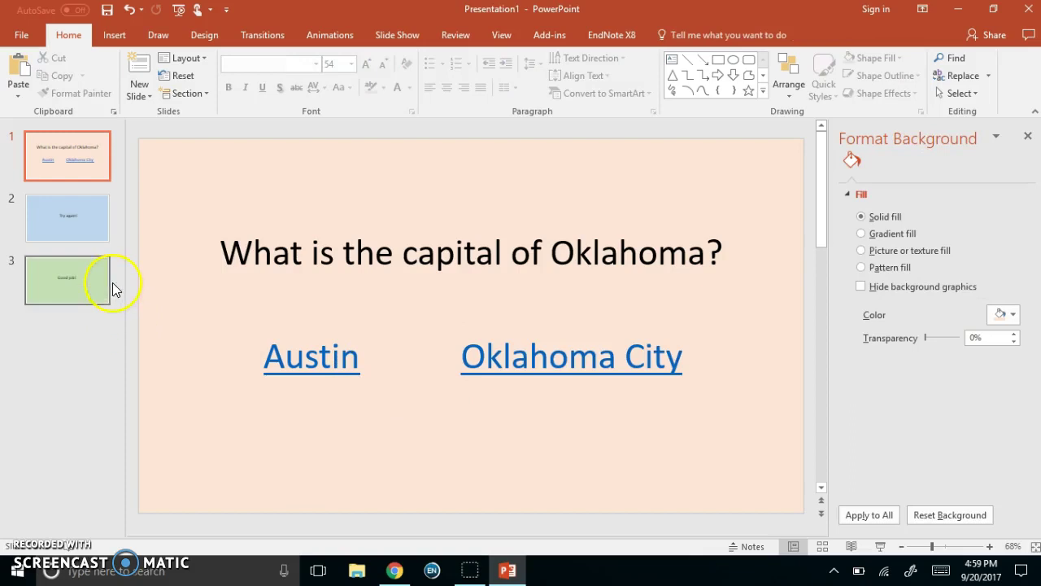
{"action": "left_click", "coordinate": [69, 223]}
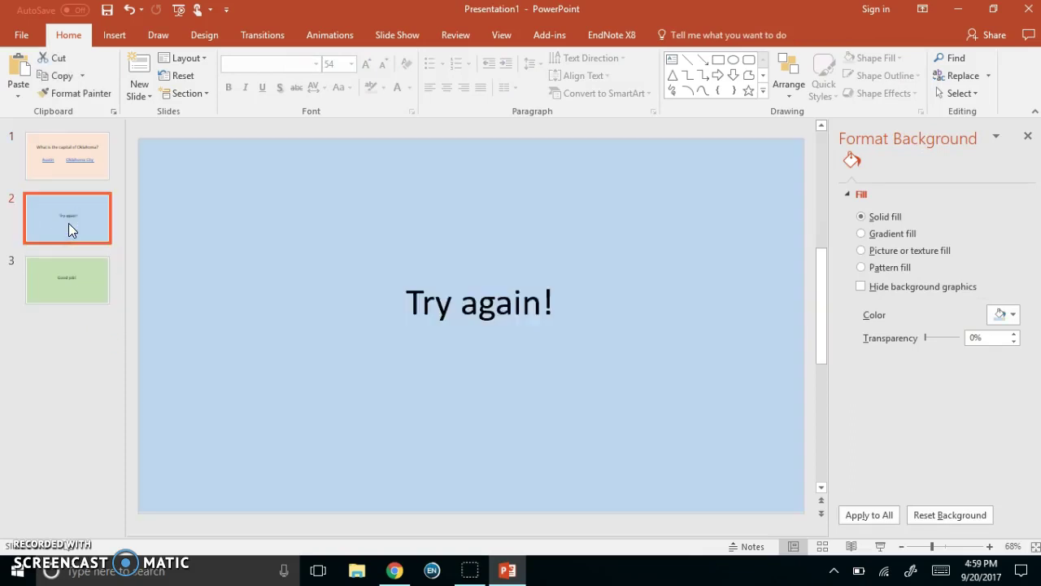
{"action": "left_click", "coordinate": [430, 319]}
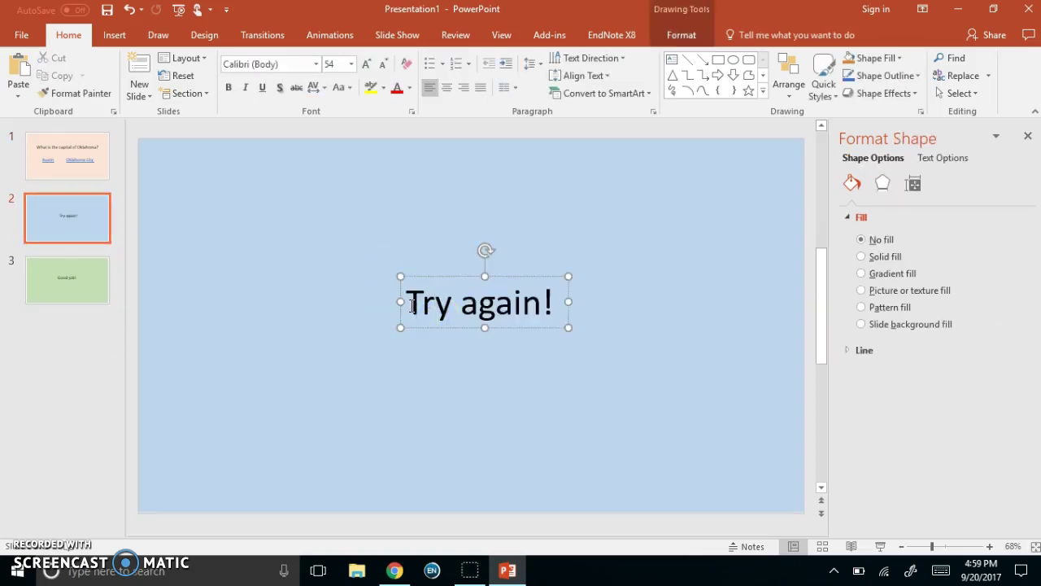
{"action": "left_click_drag", "start_coordinate": [410, 305], "coordinate": [567, 301]}
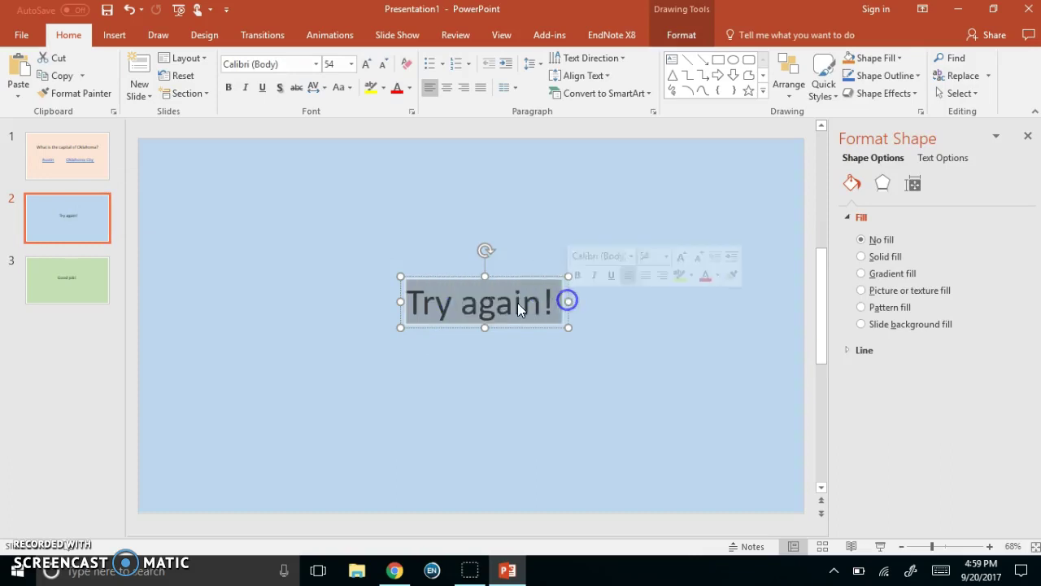
{"action": "right_click", "coordinate": [474, 308]}
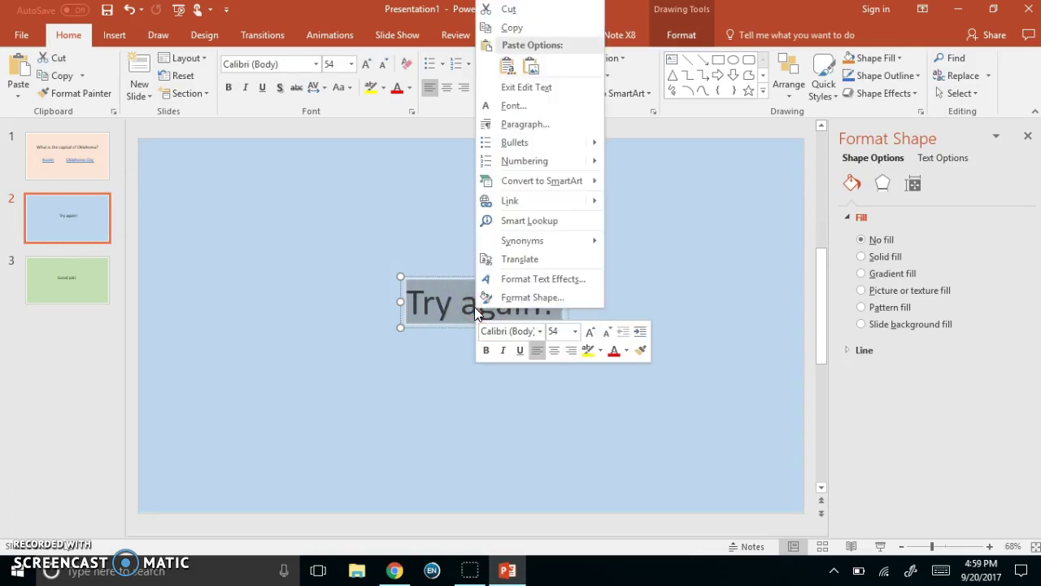
{"action": "left_click", "coordinate": [513, 201]}
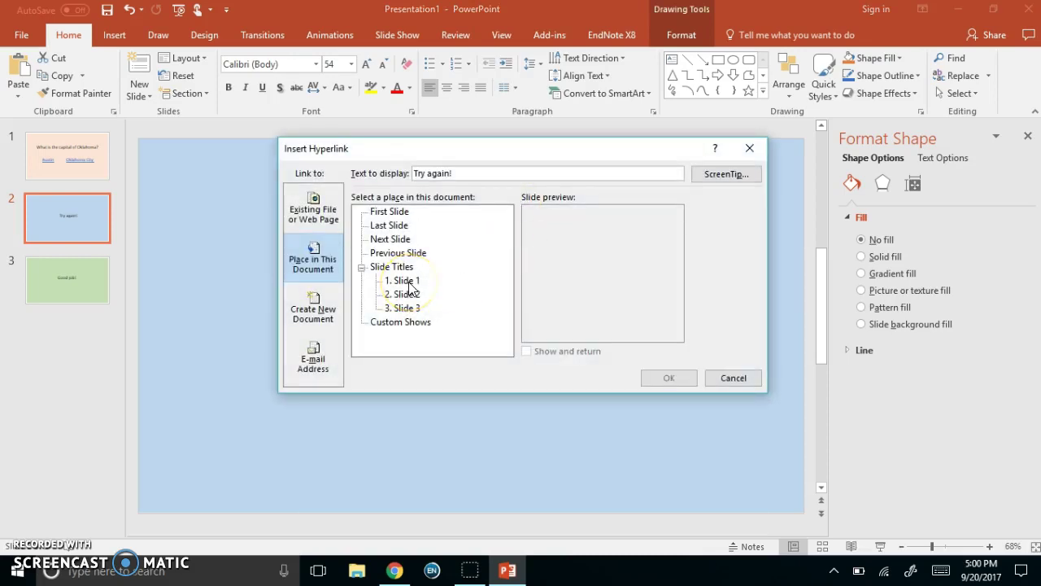
{"action": "left_click", "coordinate": [409, 283]}
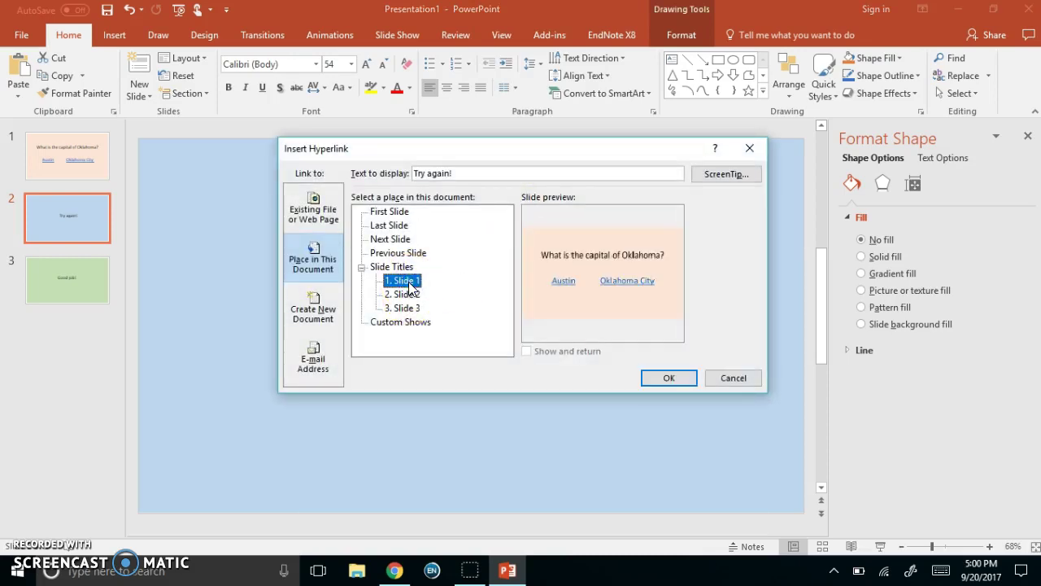
{"action": "left_click", "coordinate": [658, 379]}
{"action": "left_click", "coordinate": [400, 447]}
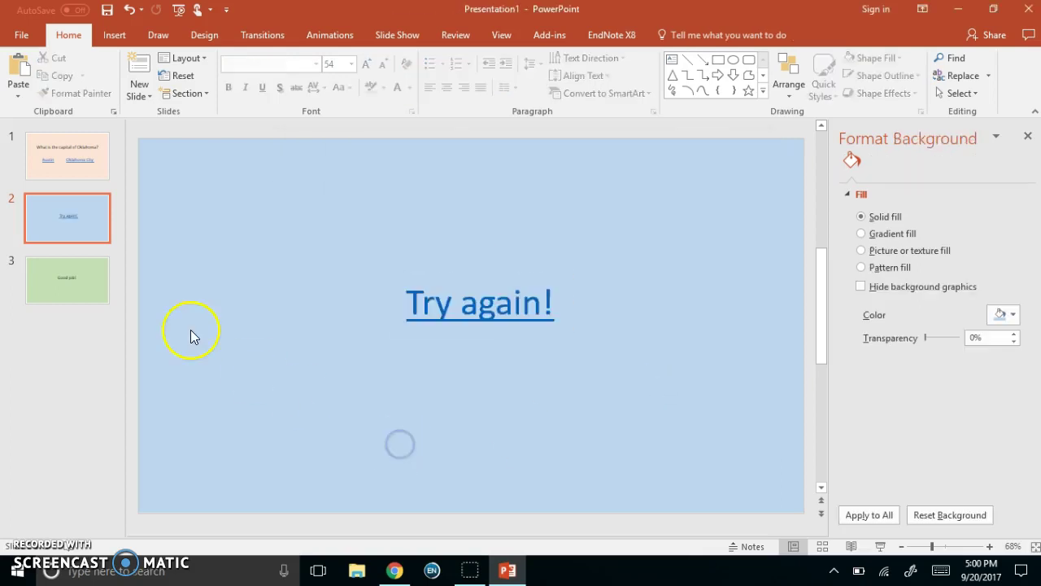
{"action": "left_click", "coordinate": [90, 280]}
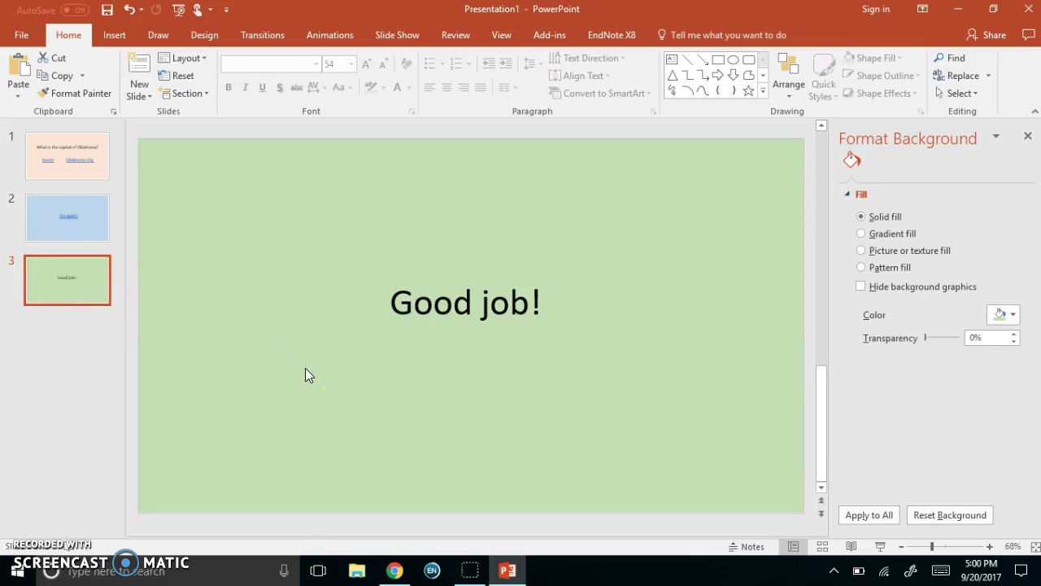
{"action": "left_click", "coordinate": [103, 197]}
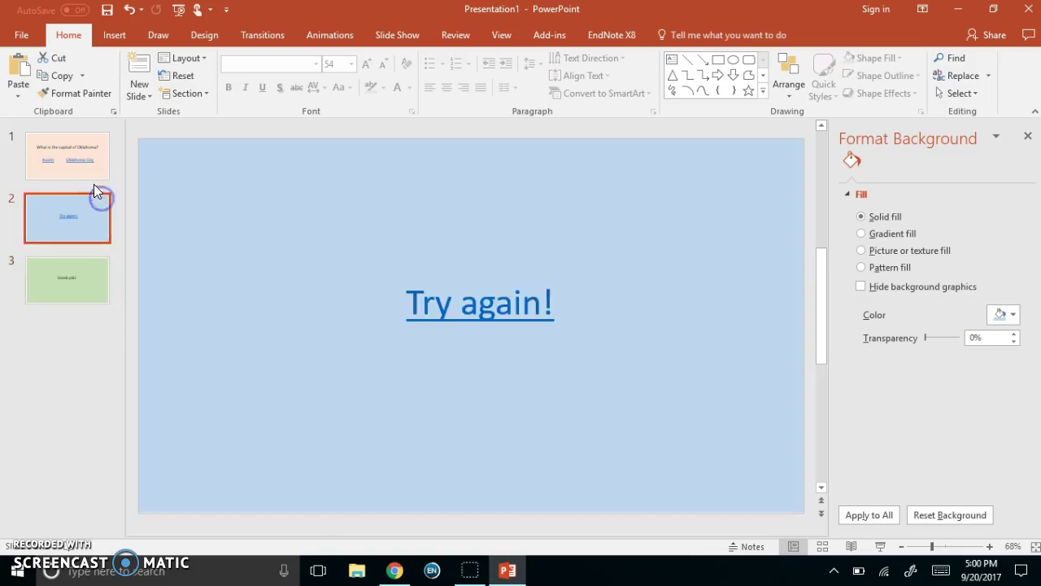
{"action": "left_click", "coordinate": [89, 174]}
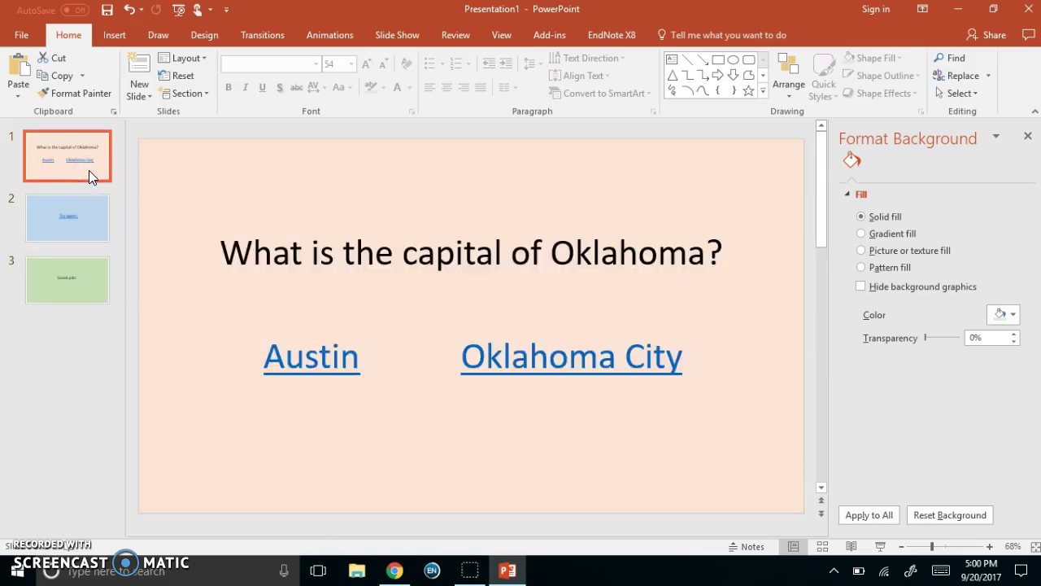
{"action": "left_click", "coordinate": [289, 358]}
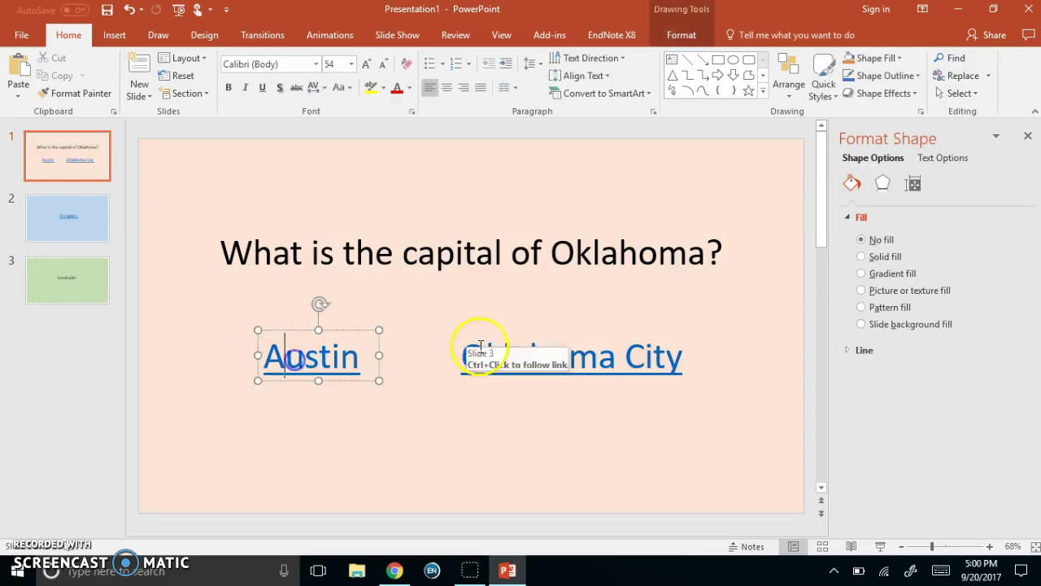
{"action": "left_click", "coordinate": [654, 346]}
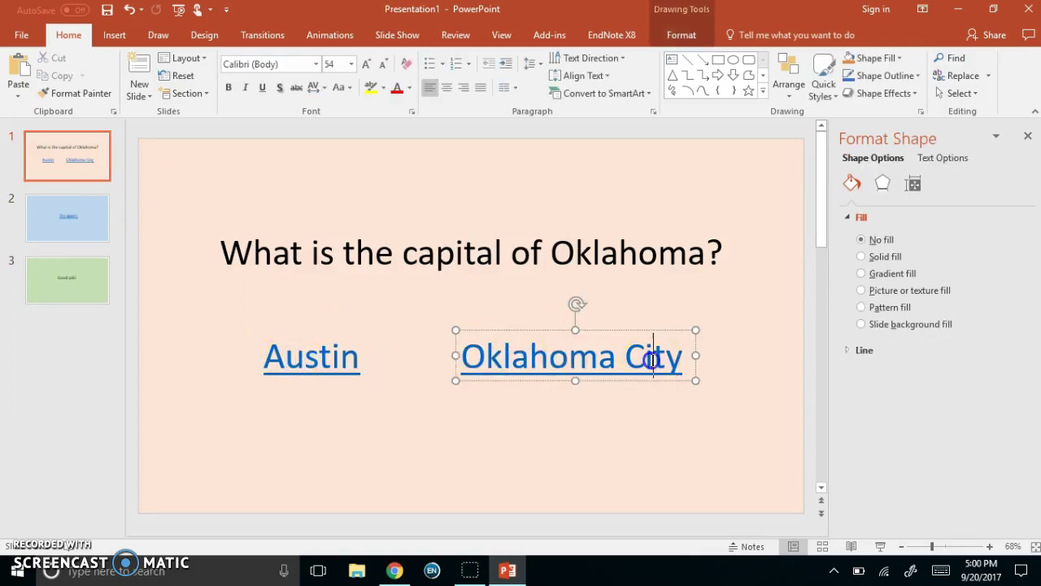
{"action": "left_click", "coordinate": [542, 395]}
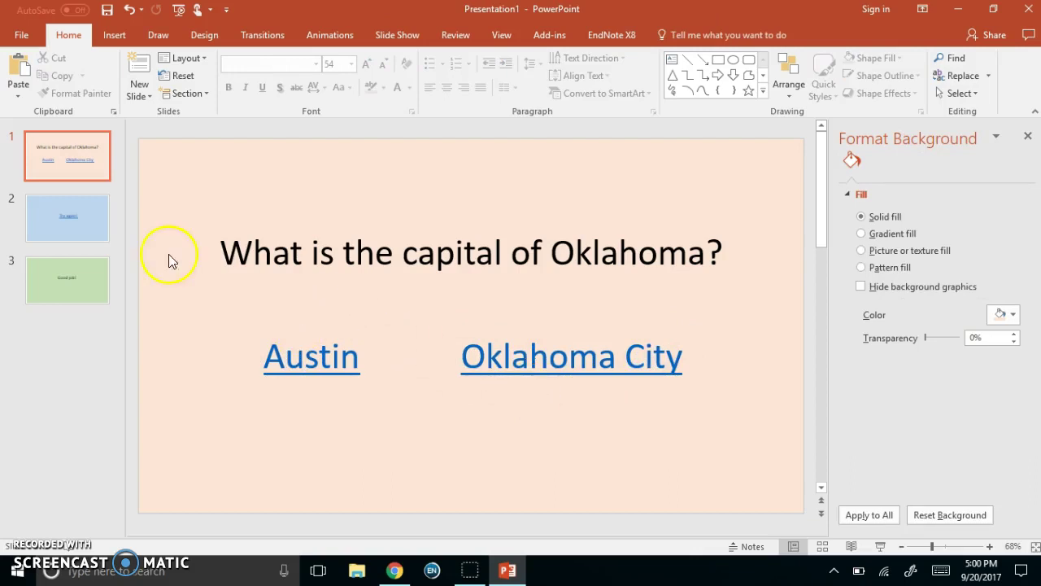
{"action": "left_click", "coordinate": [103, 231]}
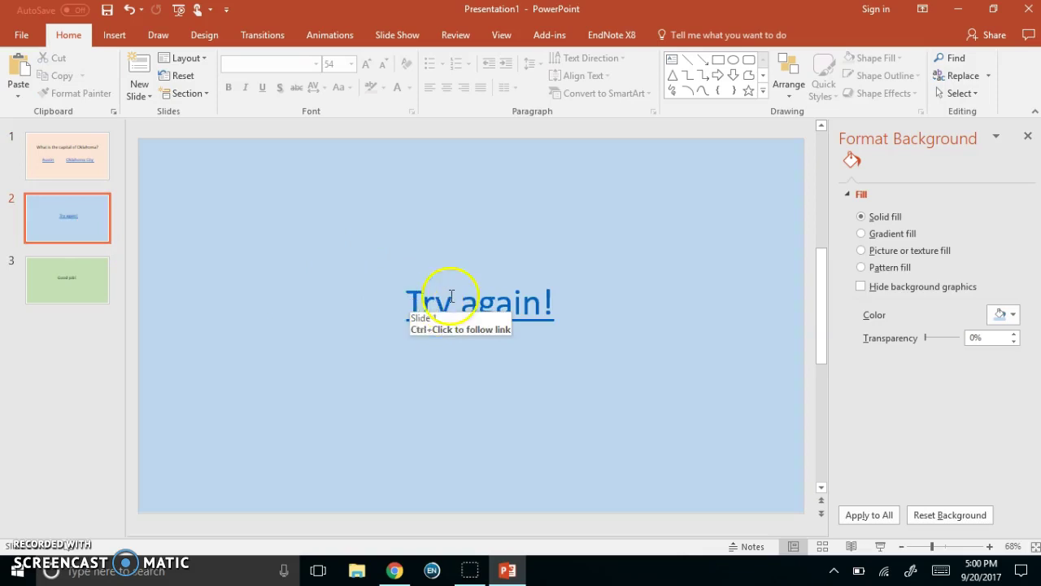
{"action": "left_click", "coordinate": [36, 179]}
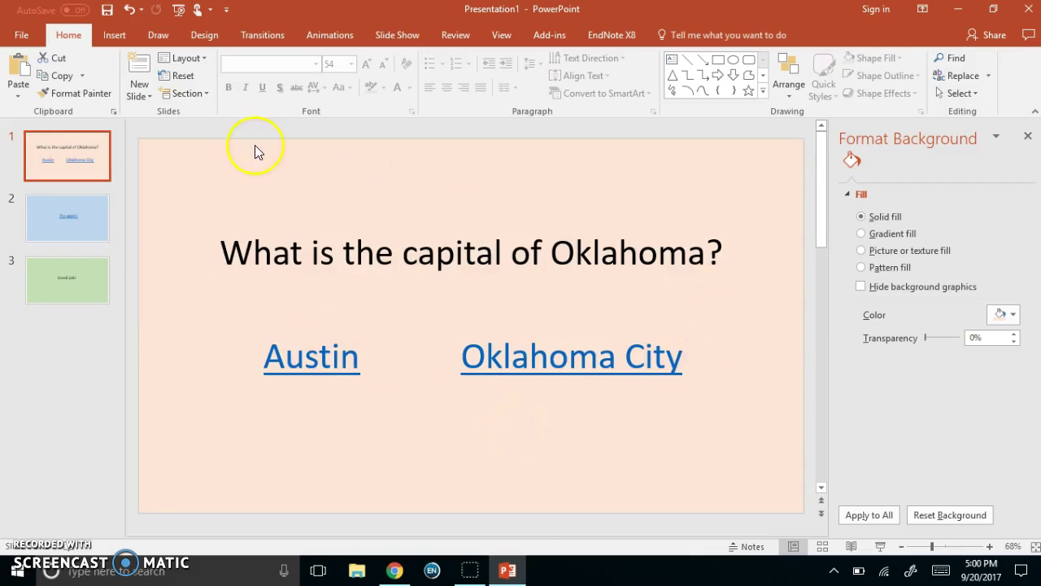
- Expand the Design tab's Variants gallery to show the Colors schemes
{"action": "left_click", "coordinate": [211, 35]}
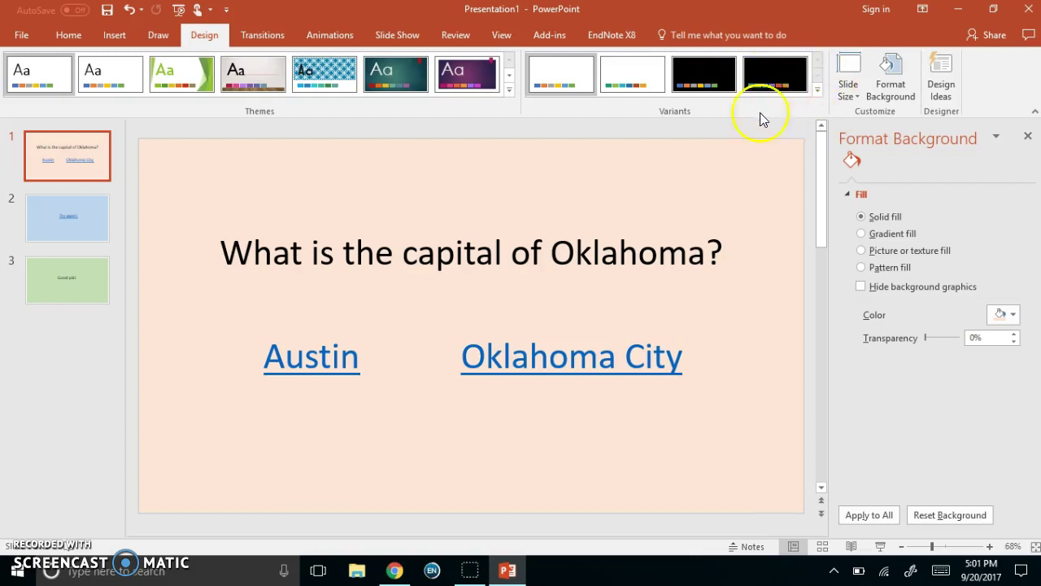
{"action": "left_click", "coordinate": [818, 91]}
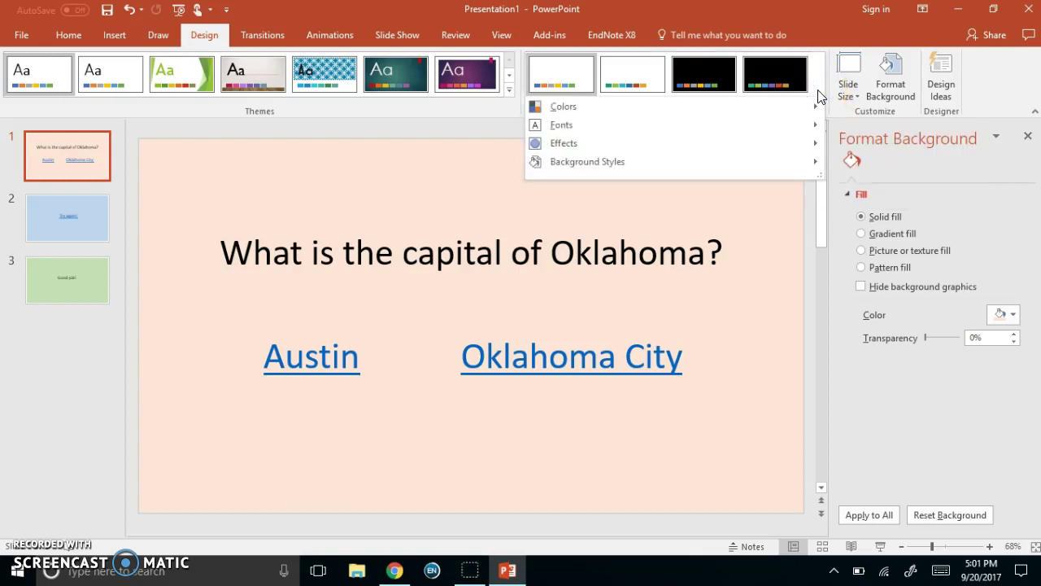
{"action": "mouse_move", "coordinate": [786, 104]}
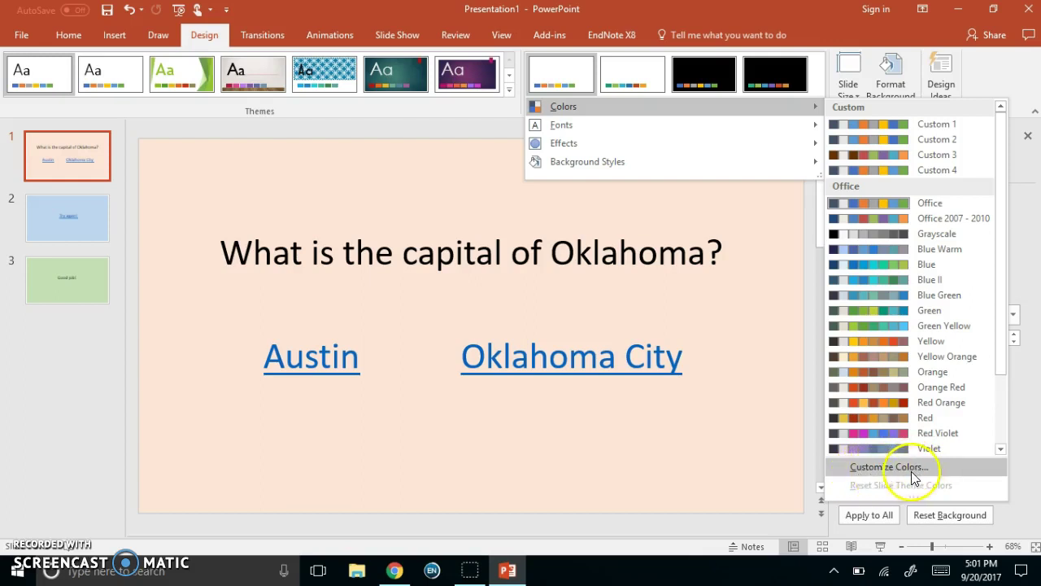
- Start a custom theme colour set with black Hyperlink and Followed Hyperlink colours
{"action": "left_click", "coordinate": [865, 466]}
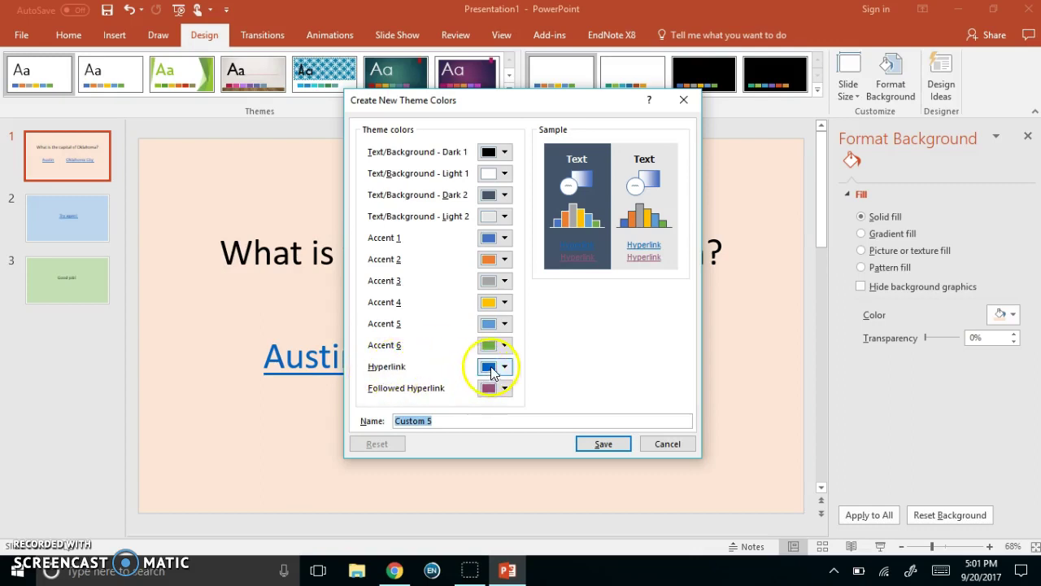
{"action": "left_click", "coordinate": [504, 366]}
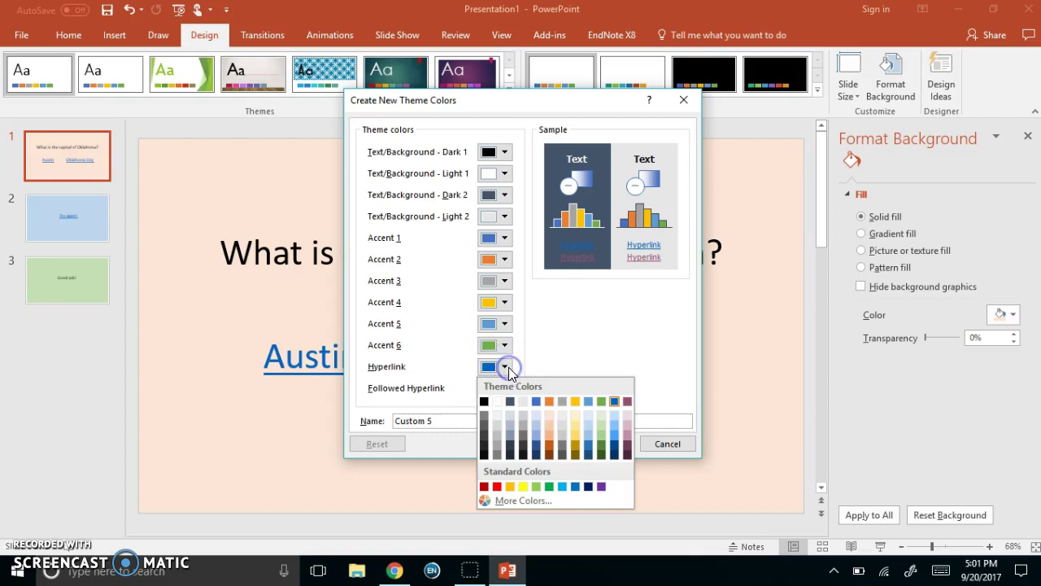
{"action": "left_click", "coordinate": [484, 402]}
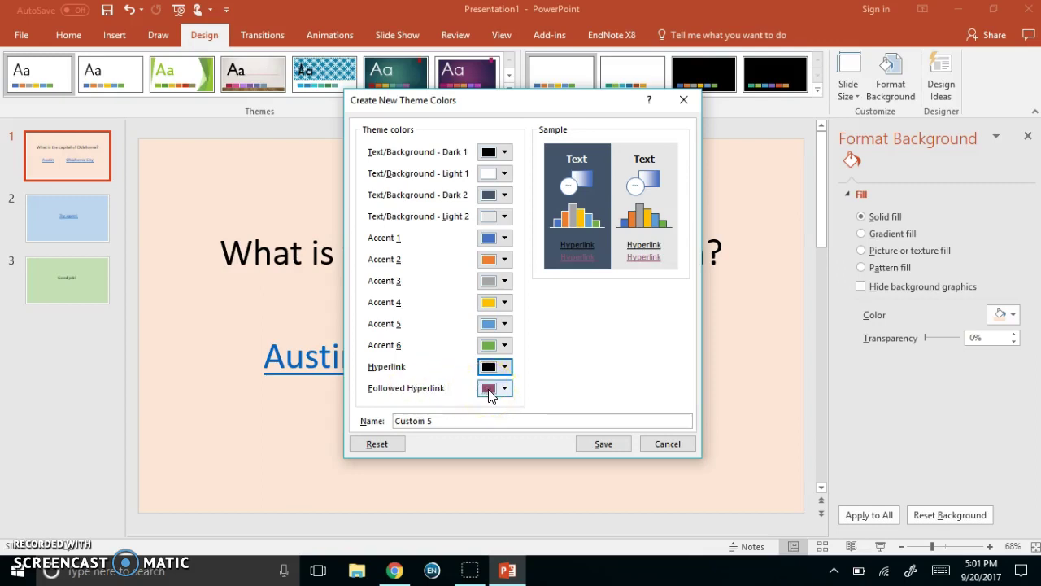
{"action": "left_click", "coordinate": [498, 390]}
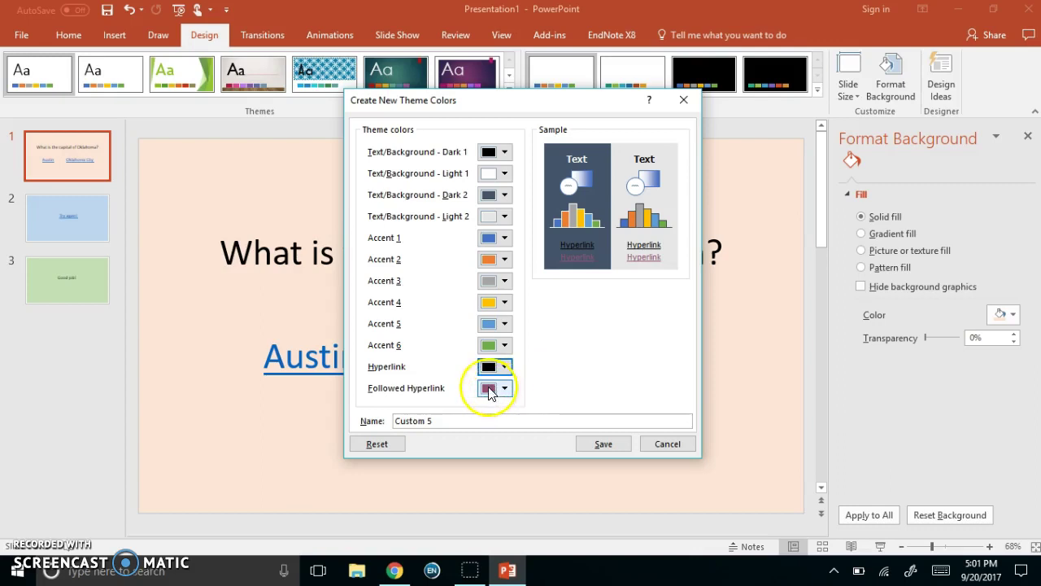
{"action": "left_click", "coordinate": [506, 390]}
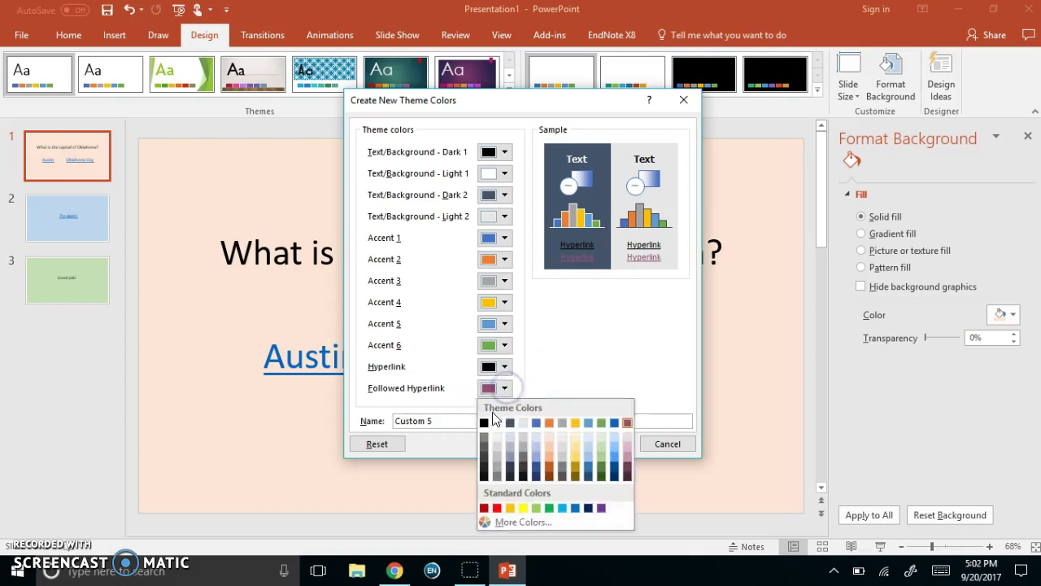
{"action": "key", "text": "Escape"}
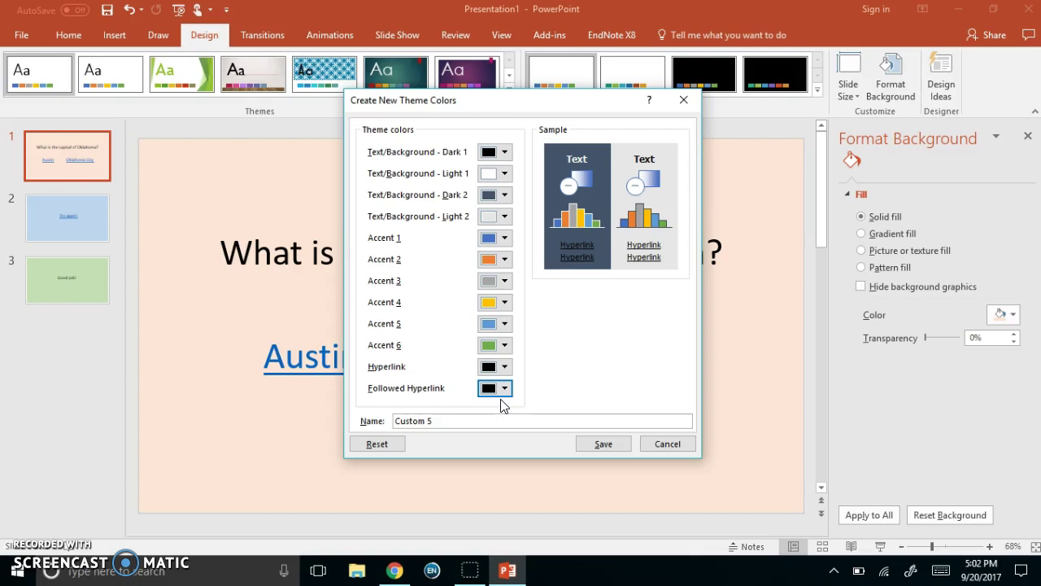
{"action": "left_click", "coordinate": [504, 400]}
{"action": "left_click", "coordinate": [505, 389]}
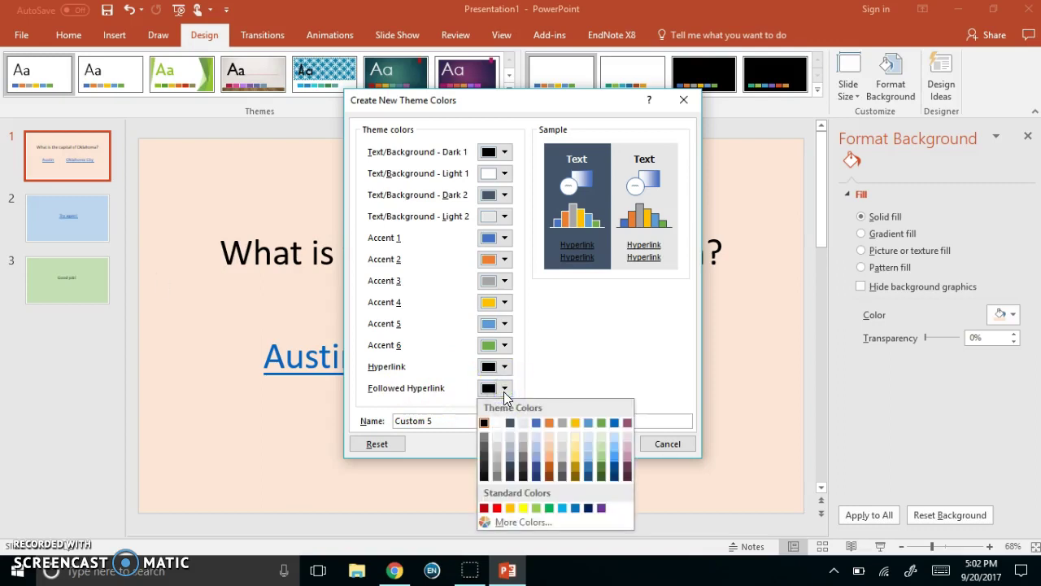
{"action": "left_click", "coordinate": [469, 396]}
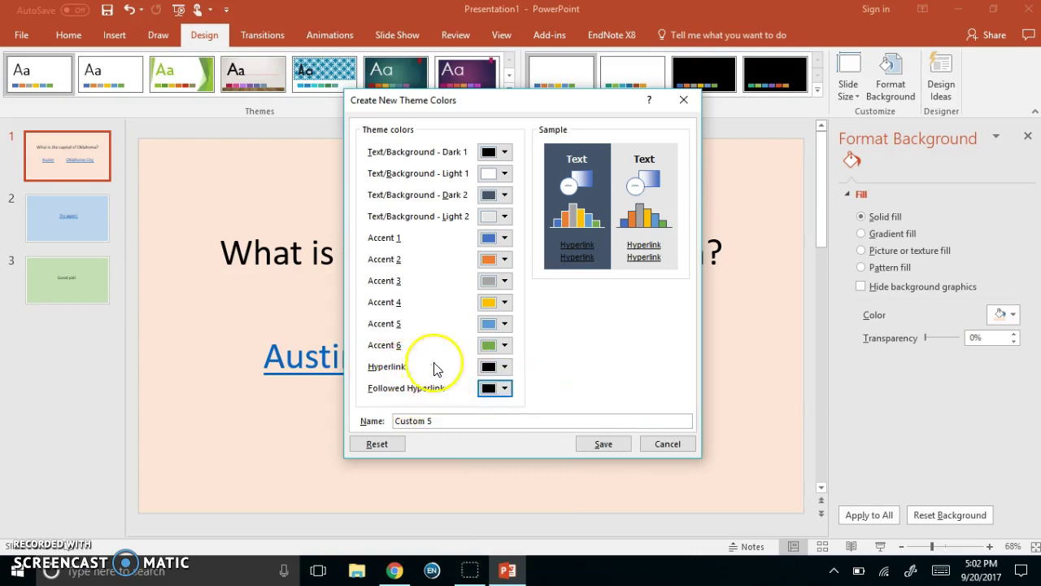
- Confirm black for hyperlinks and save the colour set as Custom 5
{"action": "left_click", "coordinate": [505, 368]}
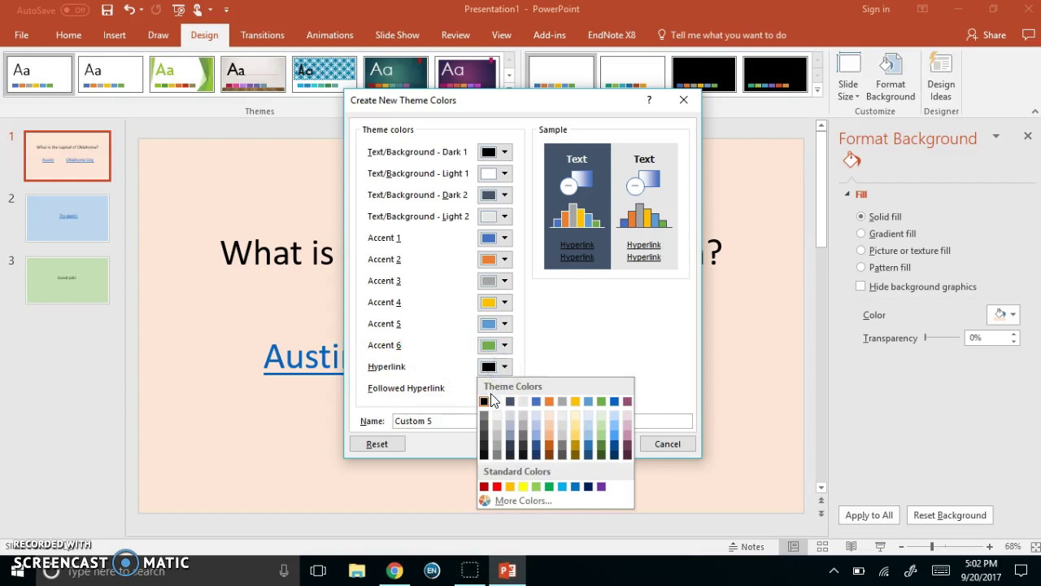
{"action": "left_click", "coordinate": [483, 398]}
{"action": "left_click", "coordinate": [445, 369]}
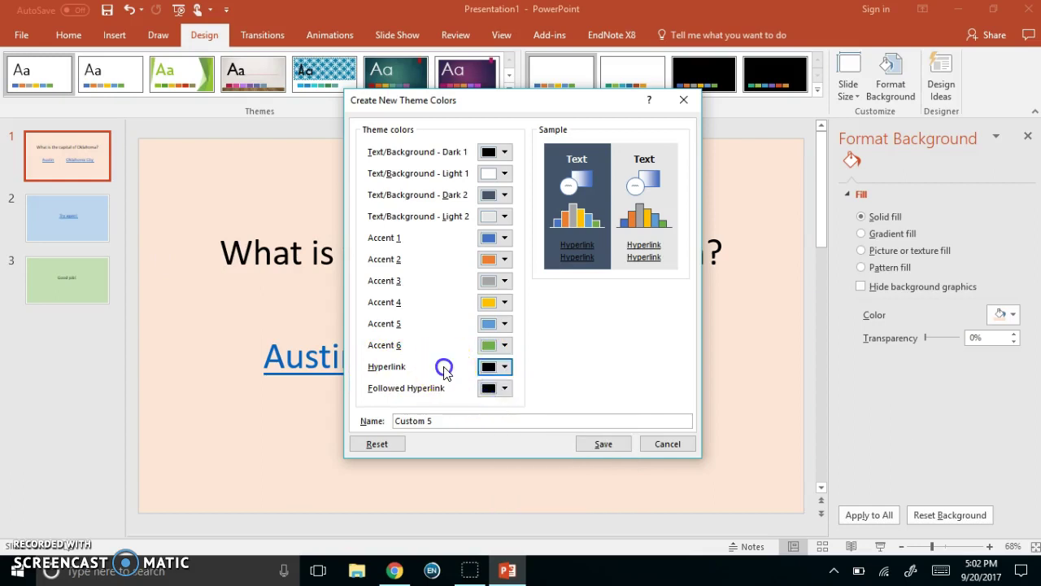
{"action": "left_click", "coordinate": [602, 451]}
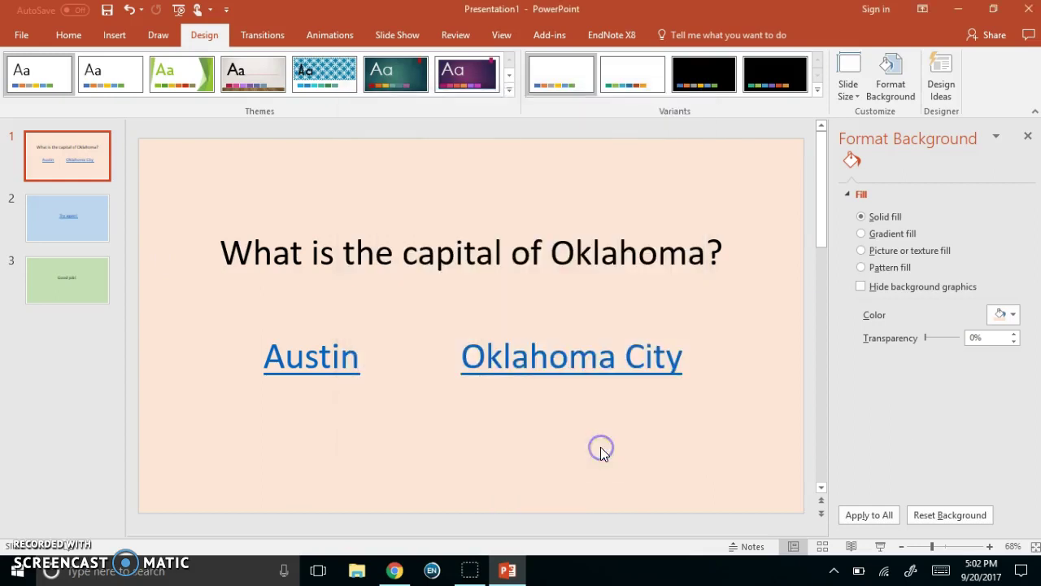
- Check that the answer links and the Try again! text now appear black
{"action": "left_click", "coordinate": [358, 431]}
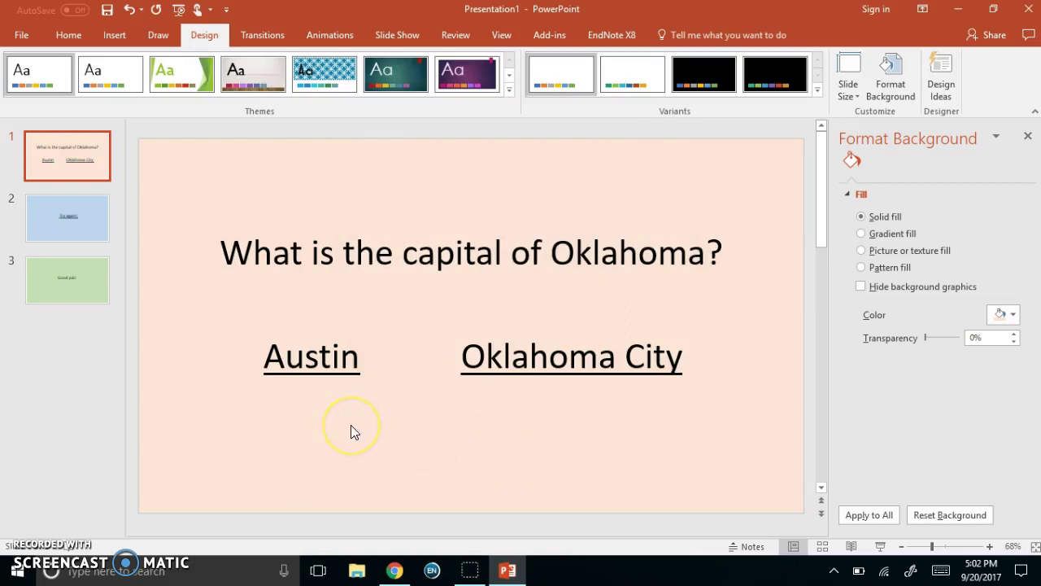
{"action": "left_click", "coordinate": [426, 448]}
{"action": "left_click", "coordinate": [83, 234]}
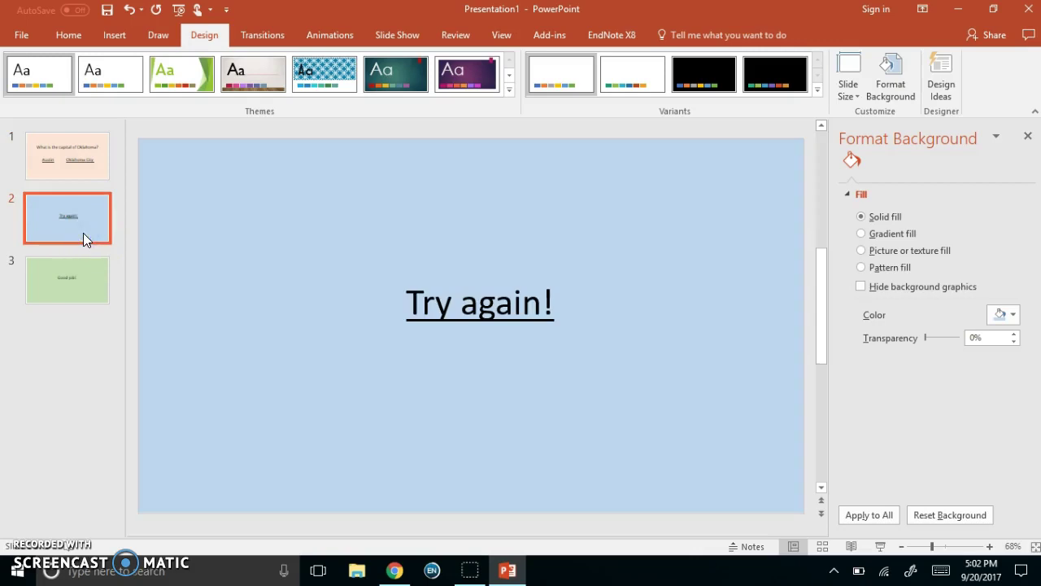
{"action": "left_click", "coordinate": [56, 176]}
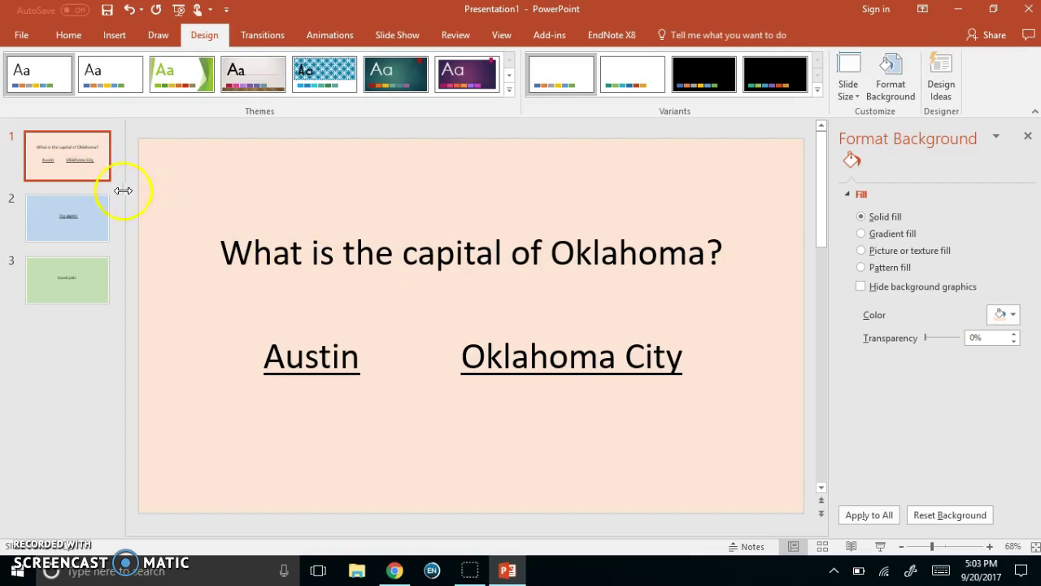
- Select slides 1 through 3 together in the thumbnail pane
{"action": "left_click", "coordinate": [66, 179]}
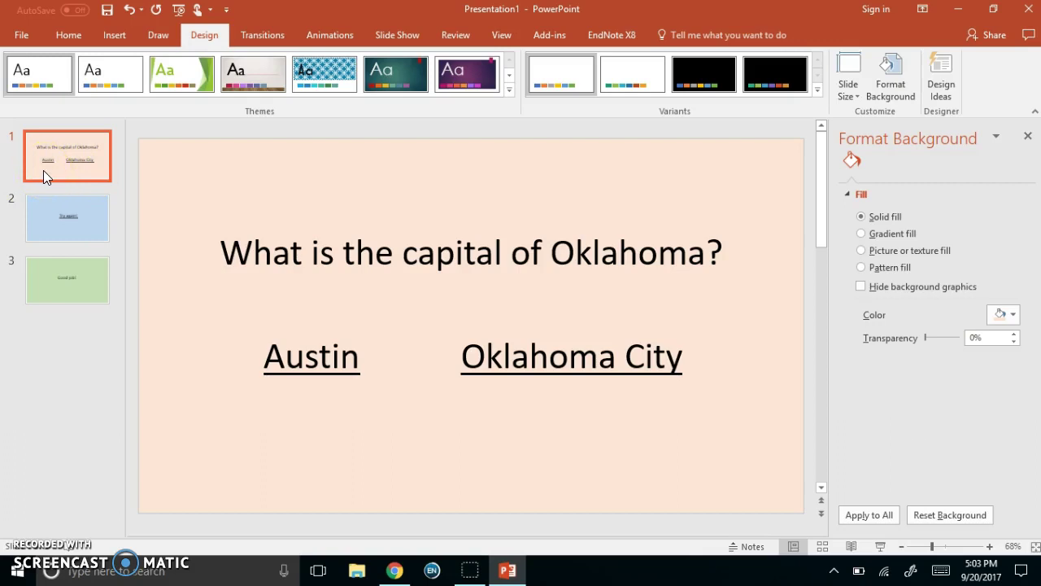
{"action": "left_click", "coordinate": [45, 278], "text": "shift"}
{"action": "left_click_drag", "start_coordinate": [44, 276], "coordinate": [42, 211]}
- Duplicate the three selected slides as slides 4–6
{"action": "right_click", "coordinate": [42, 211]}
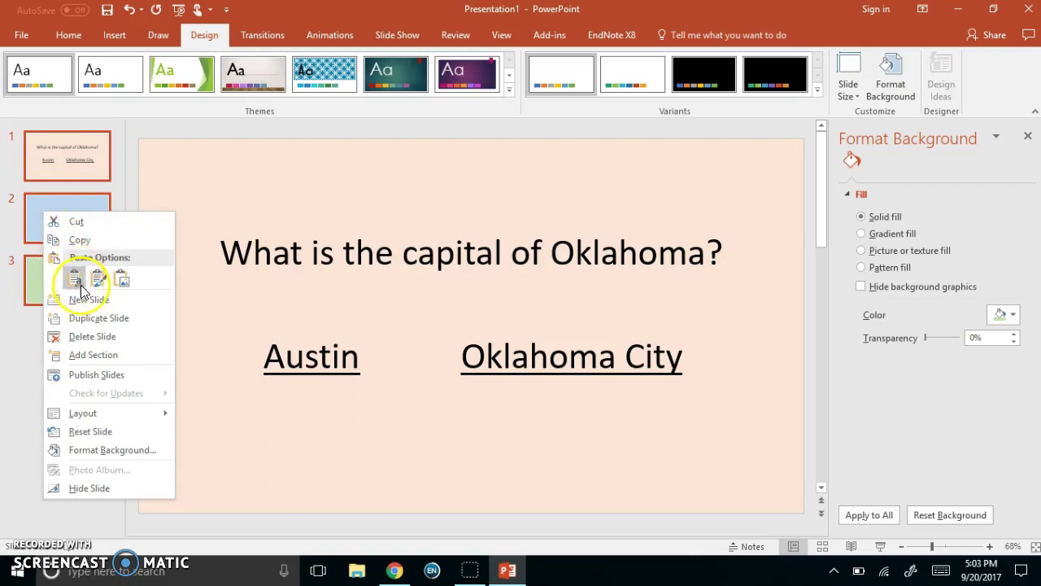
{"action": "left_click", "coordinate": [100, 320]}
{"action": "left_click", "coordinate": [106, 357]}
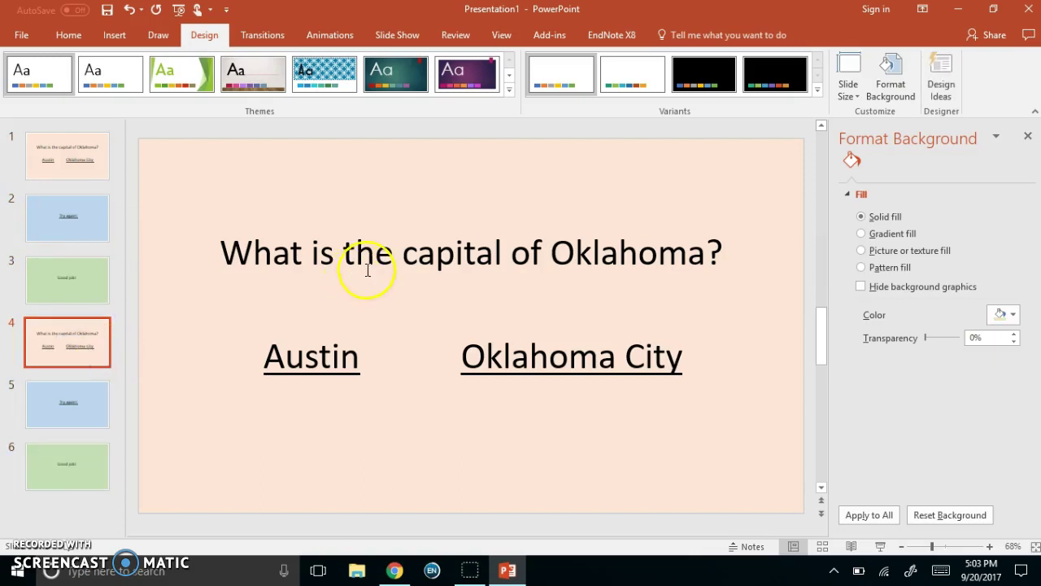
- Change slide 4's title to 'What is the capital of Kansas?'
{"action": "left_click", "coordinate": [349, 237]}
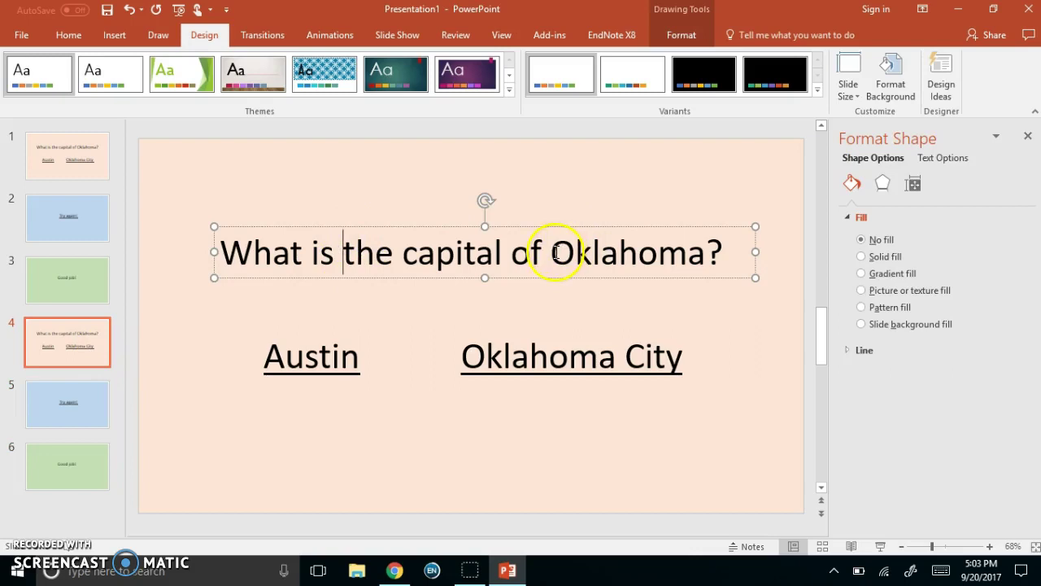
{"action": "left_click_drag", "start_coordinate": [559, 252], "coordinate": [713, 261]}
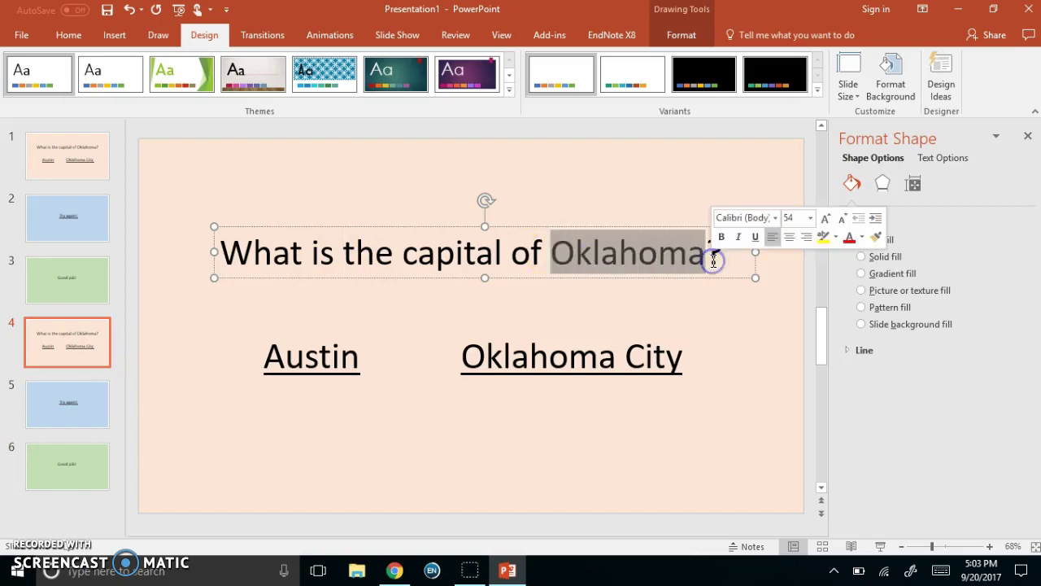
{"action": "type", "text": "Ka"}
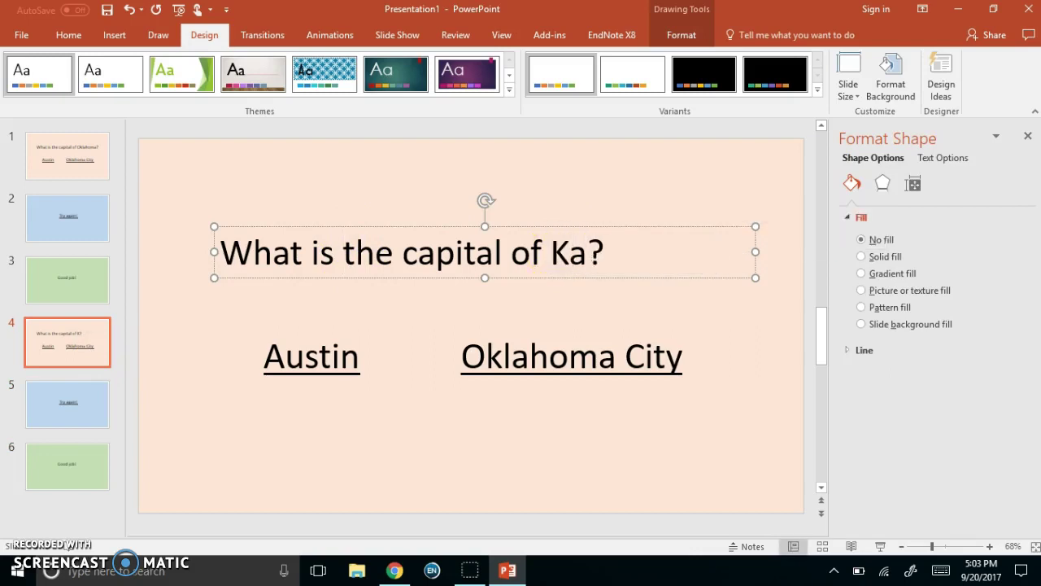
{"action": "type", "text": "nsaw"}
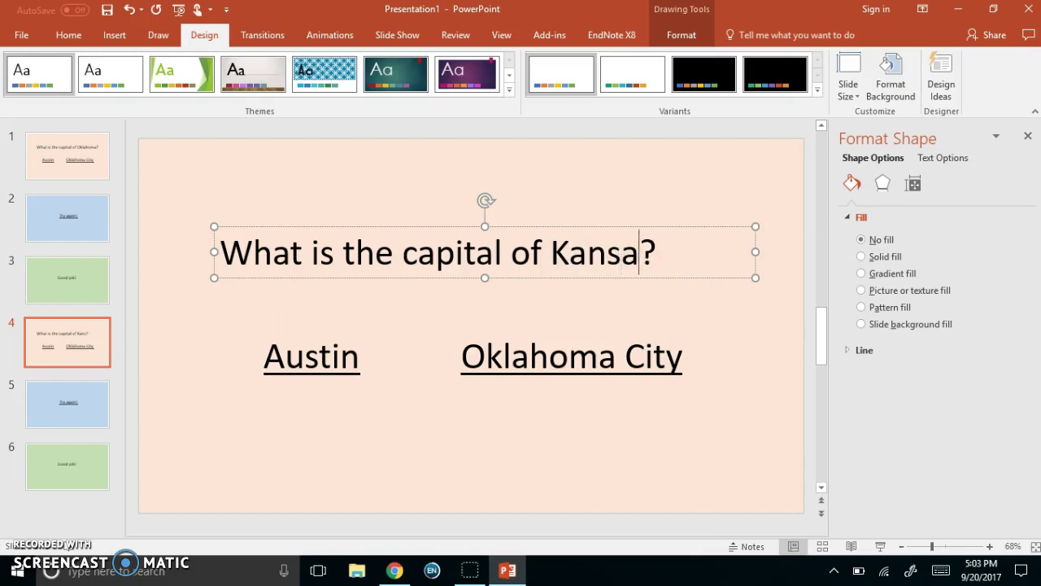
{"action": "key", "text": "BackSpace"}
{"action": "type", "text": "s"}
{"action": "left_click", "coordinate": [642, 307]}
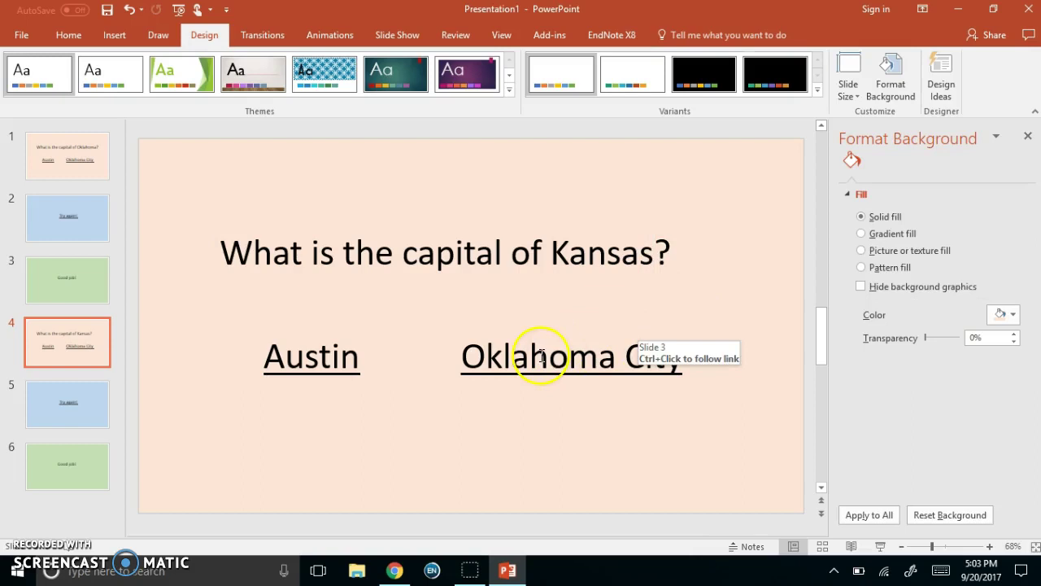
- Change slide 4's Austin answer to 'Topeka', linked to slide 6 (Good job!)
{"action": "left_click", "coordinate": [330, 361]}
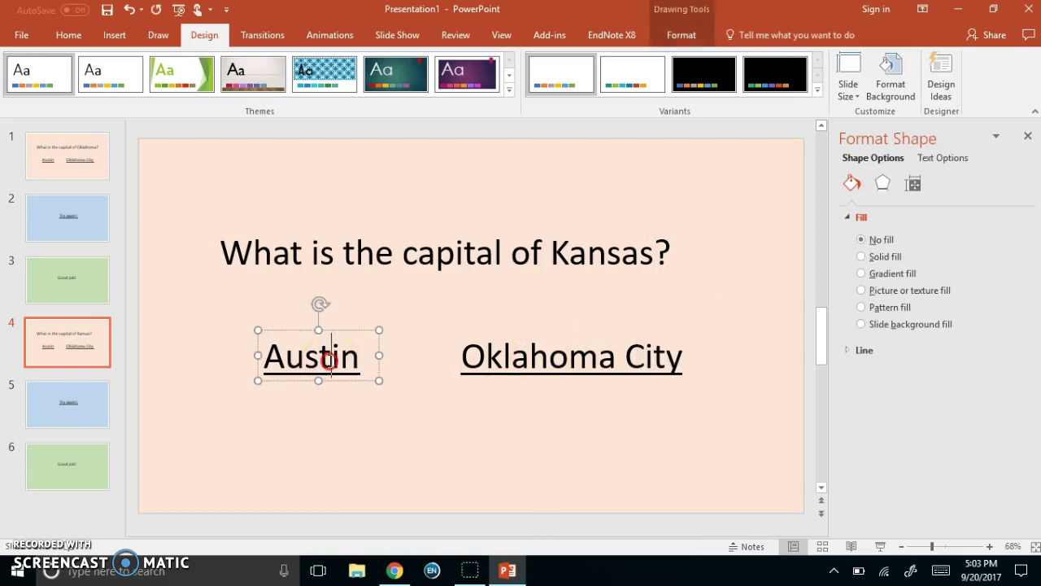
{"action": "right_click", "coordinate": [330, 362]}
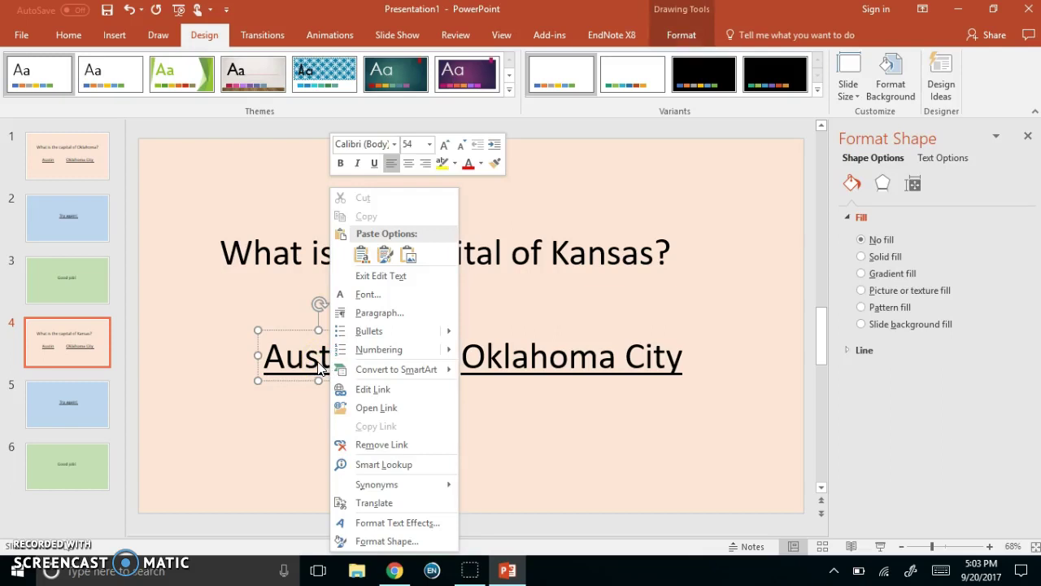
{"action": "left_click", "coordinate": [371, 389]}
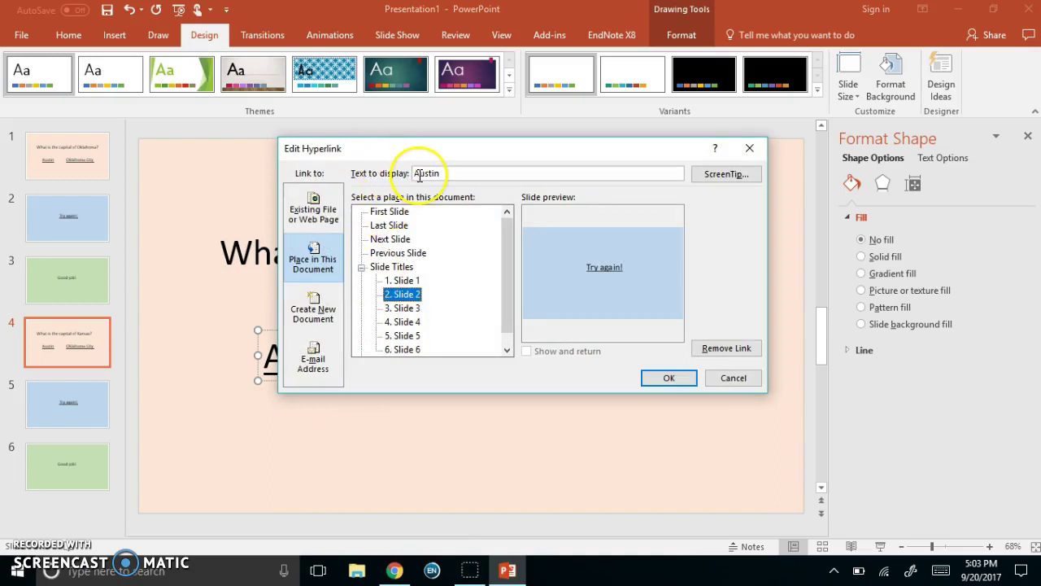
{"action": "left_click_drag", "start_coordinate": [446, 172], "coordinate": [402, 173]}
{"action": "type", "text": "Topeka"}
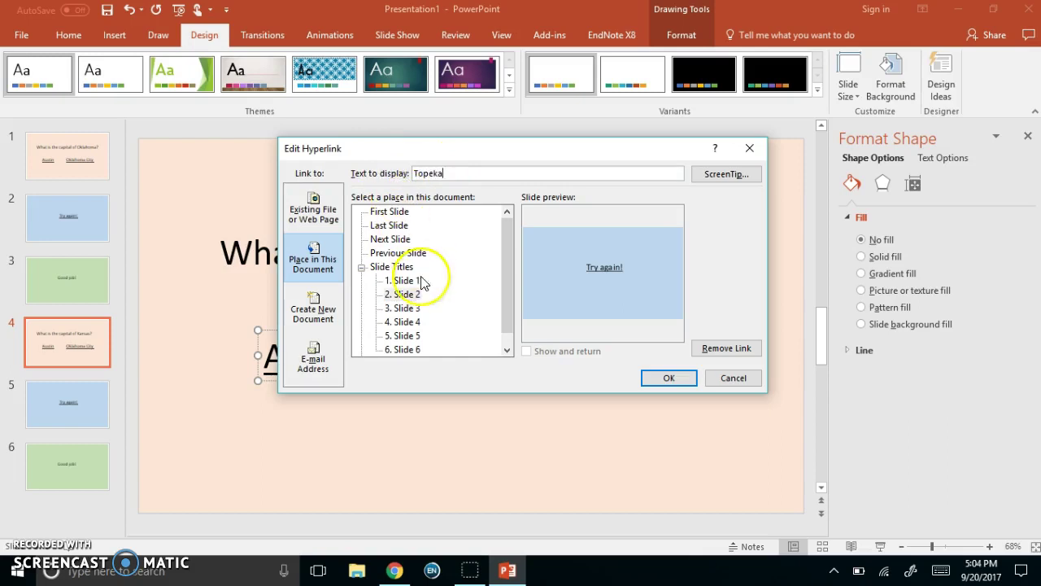
{"action": "left_click", "coordinate": [404, 294]}
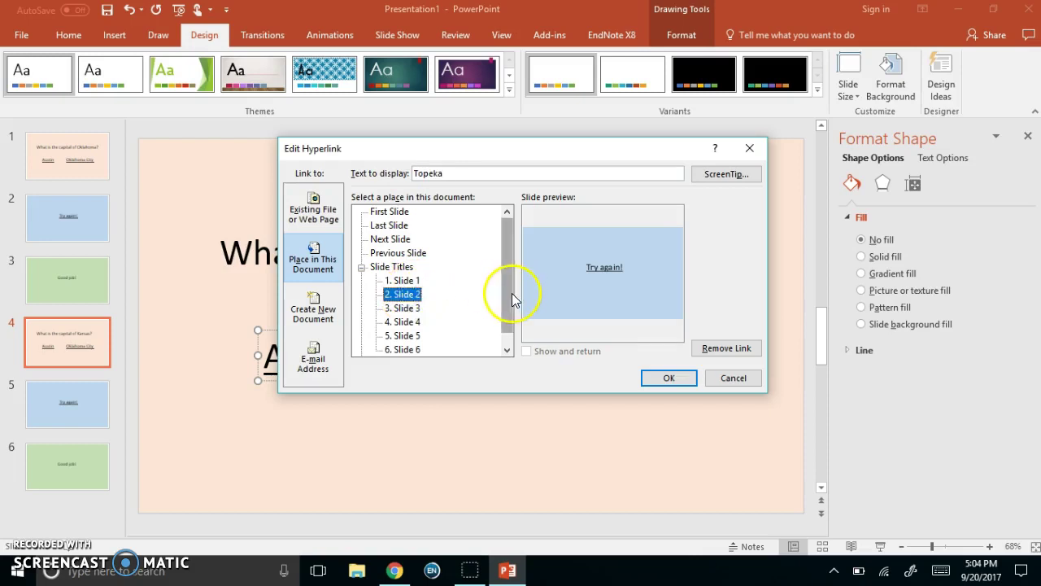
{"action": "left_click_drag", "start_coordinate": [512, 293], "coordinate": [514, 317]}
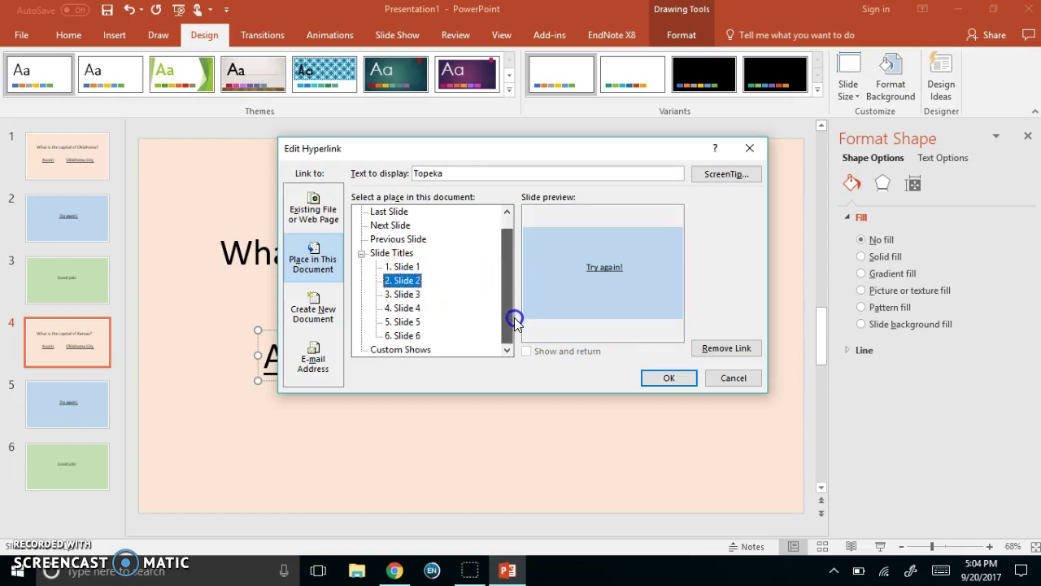
{"action": "left_click", "coordinate": [407, 308]}
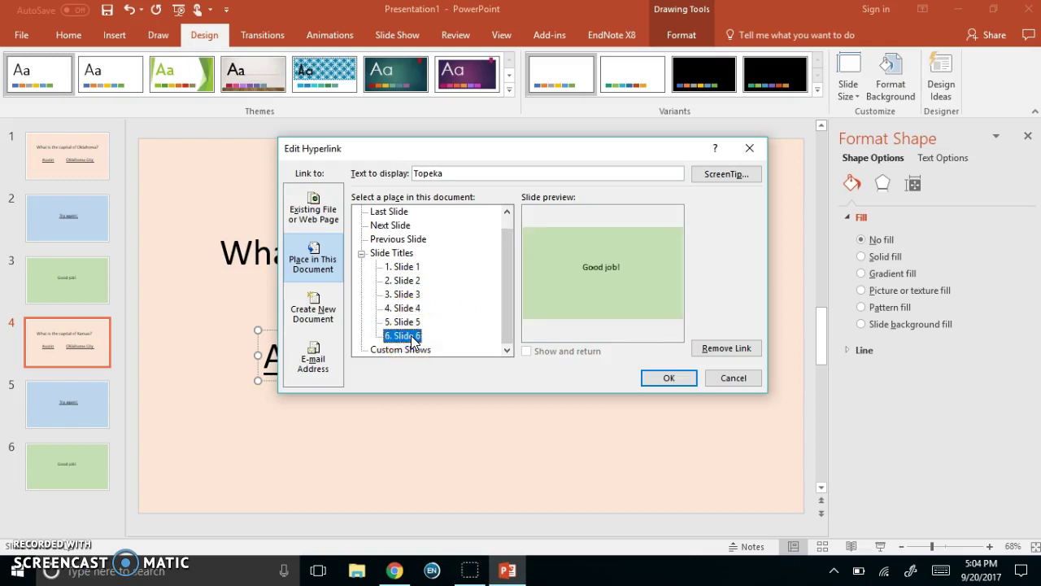
{"action": "left_click", "coordinate": [406, 340]}
{"action": "left_click", "coordinate": [656, 380]}
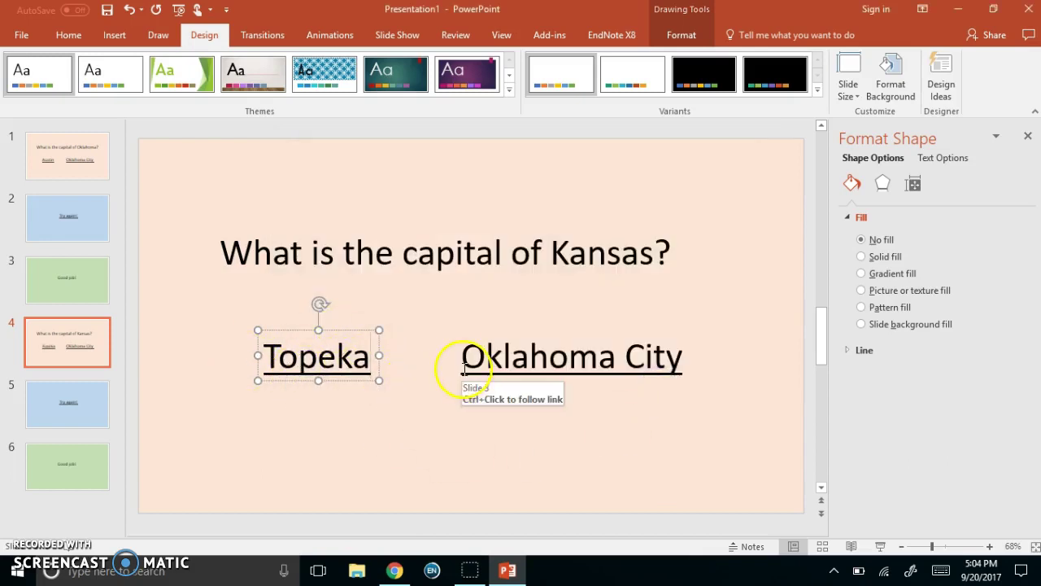
- Change the Oklahoma City answer to 'Raleigh', linked to slide 5 (Try again!)
{"action": "right_click", "coordinate": [547, 361]}
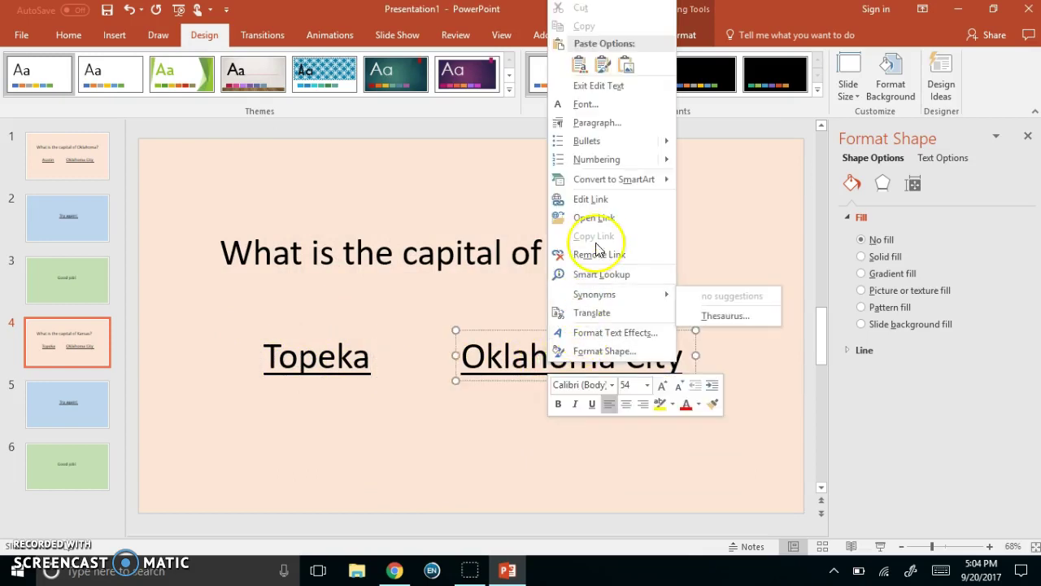
{"action": "left_click", "coordinate": [591, 201]}
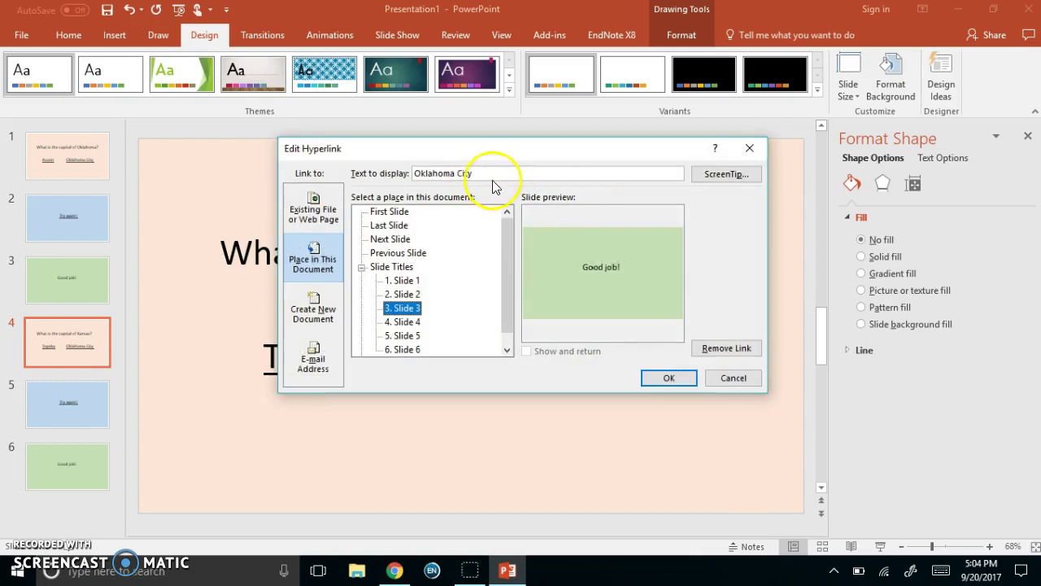
{"action": "left_click_drag", "start_coordinate": [481, 172], "coordinate": [410, 174]}
{"action": "type", "text": "Raleigh"}
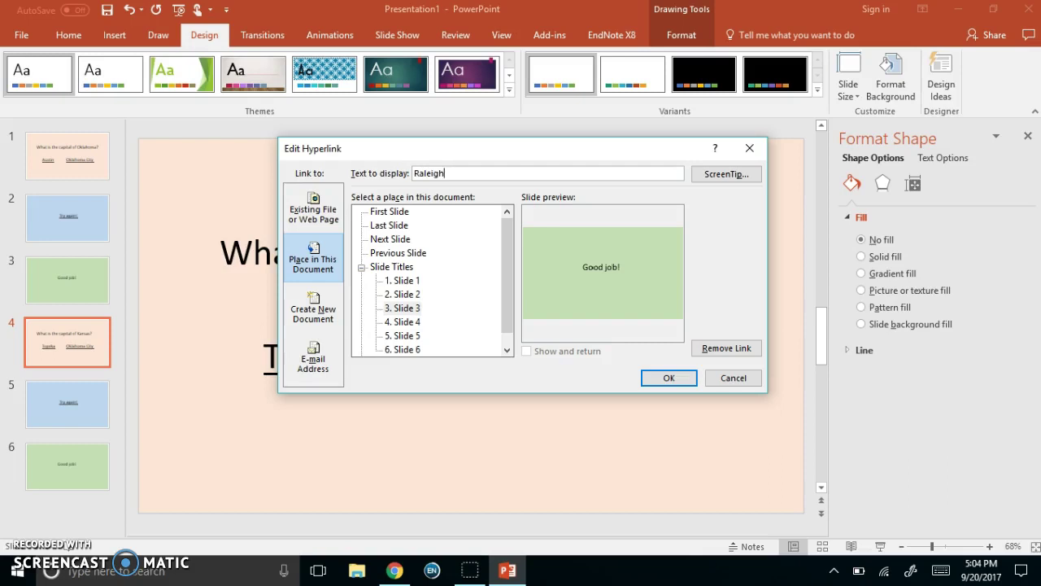
{"action": "left_click_drag", "start_coordinate": [503, 265], "coordinate": [505, 299]}
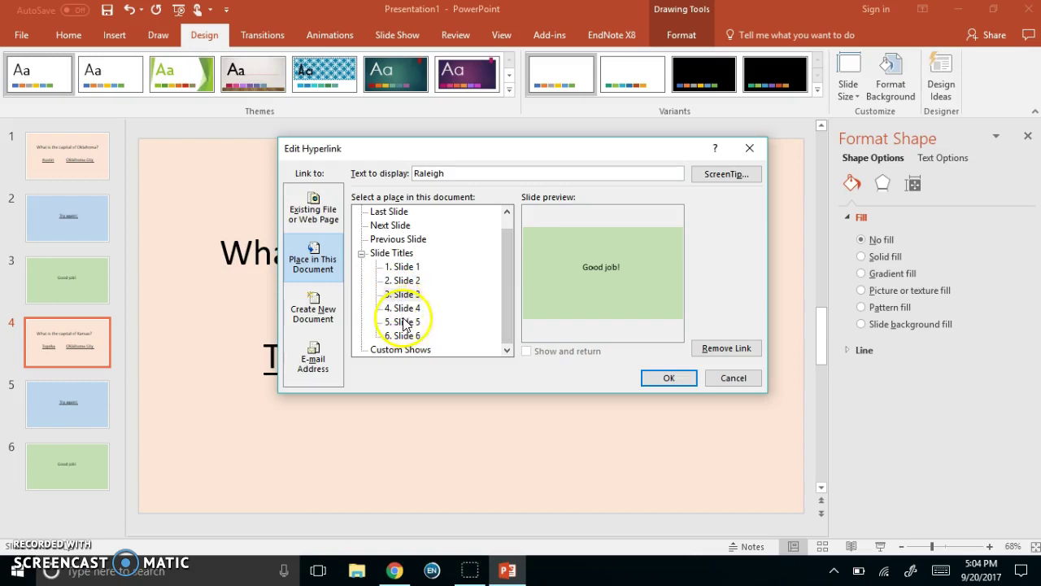
{"action": "left_click", "coordinate": [407, 294]}
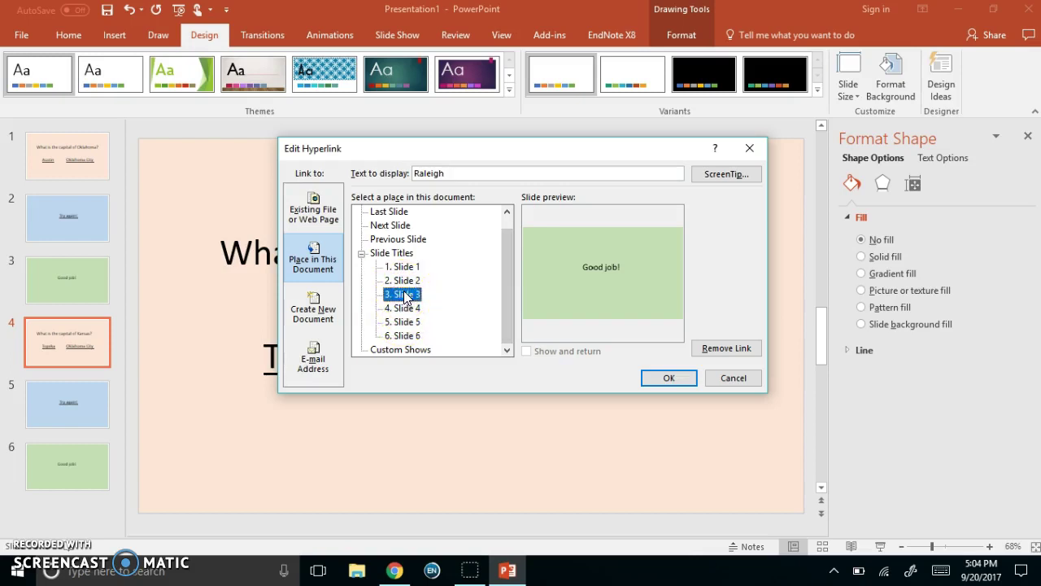
{"action": "left_click", "coordinate": [407, 322]}
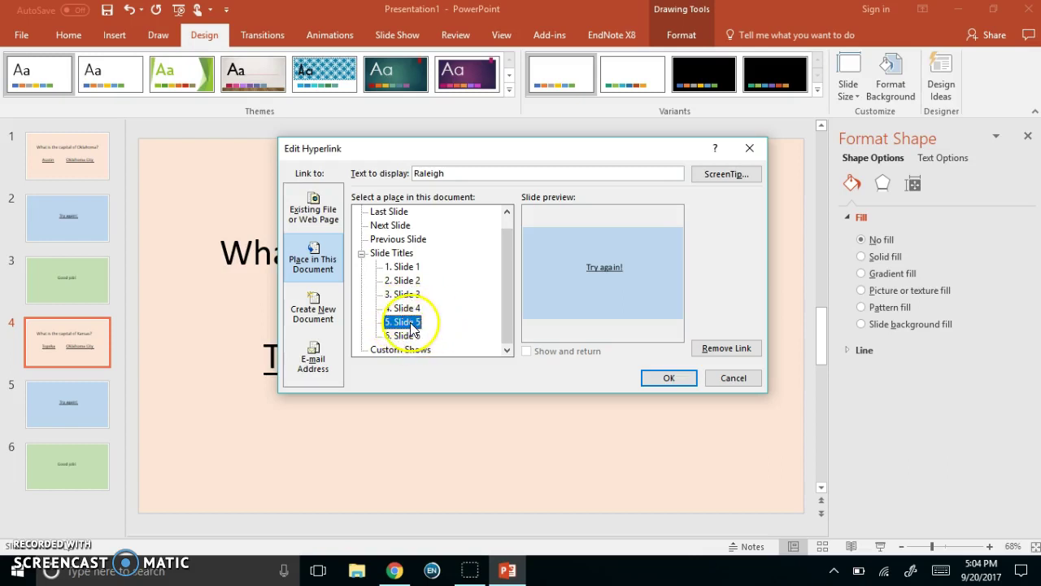
{"action": "left_click", "coordinate": [411, 325]}
{"action": "left_click", "coordinate": [669, 378]}
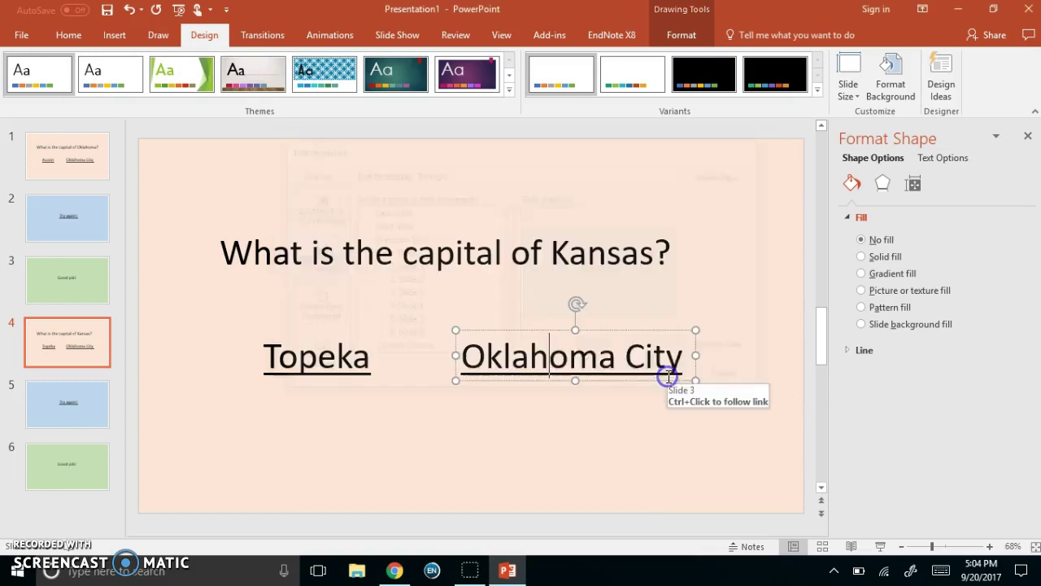
{"action": "left_click", "coordinate": [519, 431]}
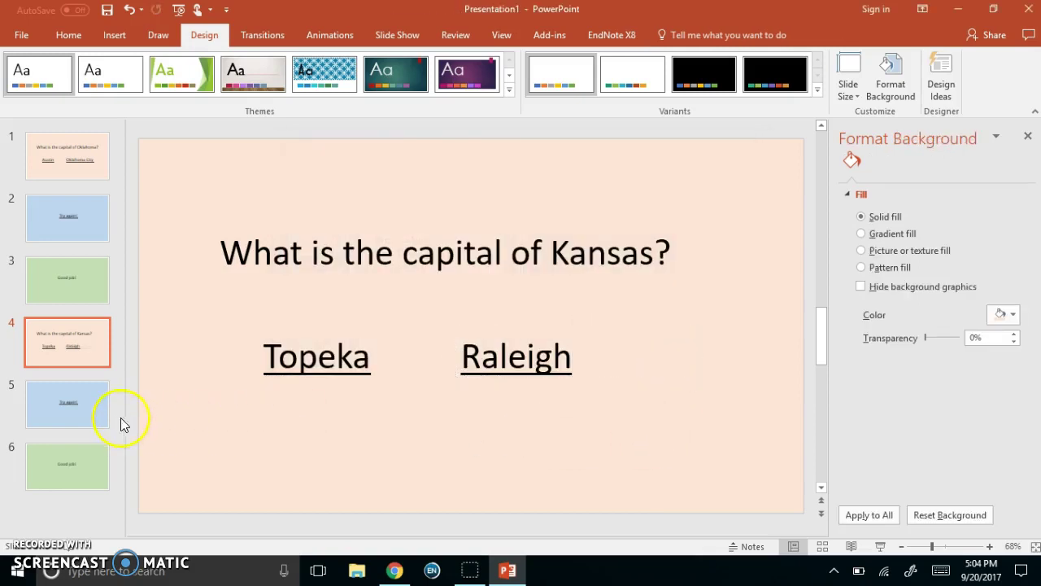
- Relink slide 5's 'Try again!' text to the Kansas question on slide 4
{"action": "left_click", "coordinate": [77, 414]}
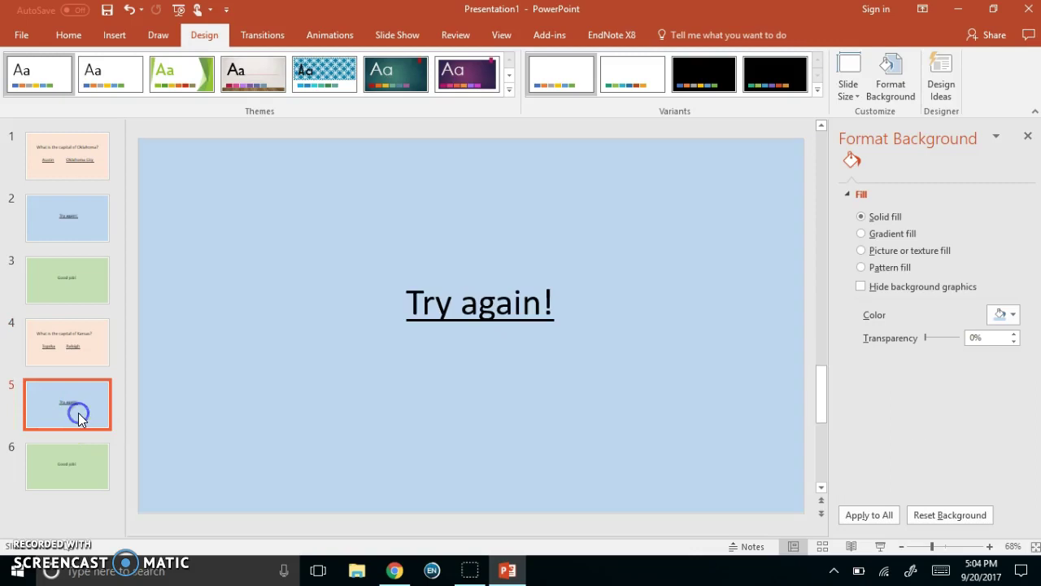
{"action": "right_click", "coordinate": [488, 316]}
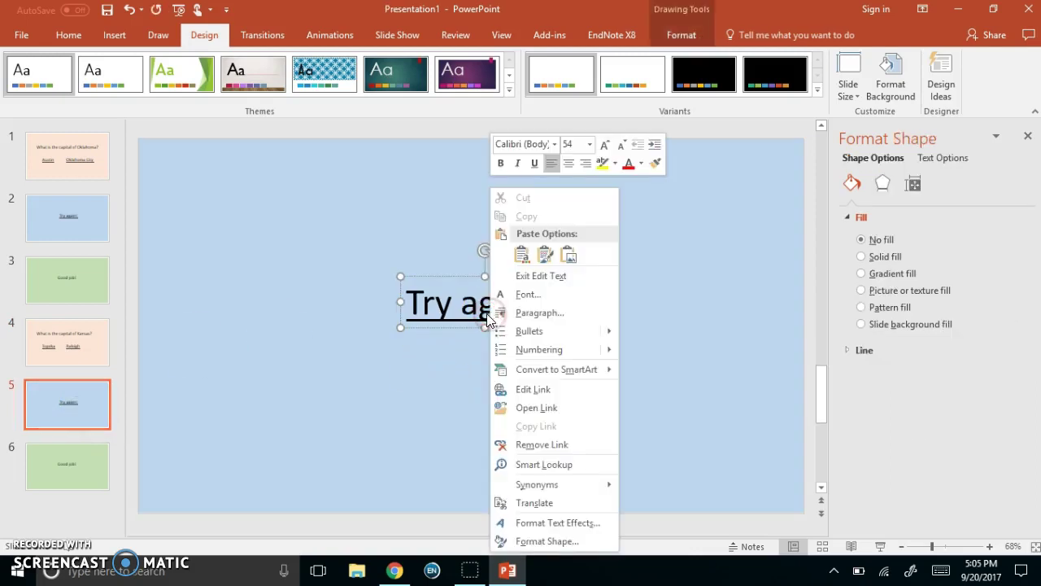
{"action": "left_click", "coordinate": [529, 389]}
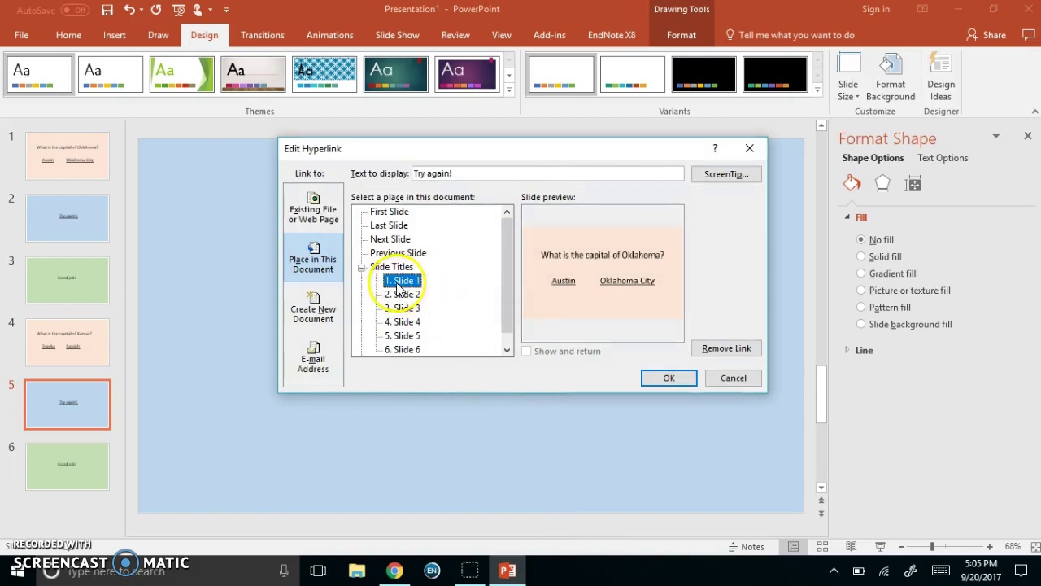
{"action": "left_click_drag", "start_coordinate": [509, 321], "coordinate": [504, 340]}
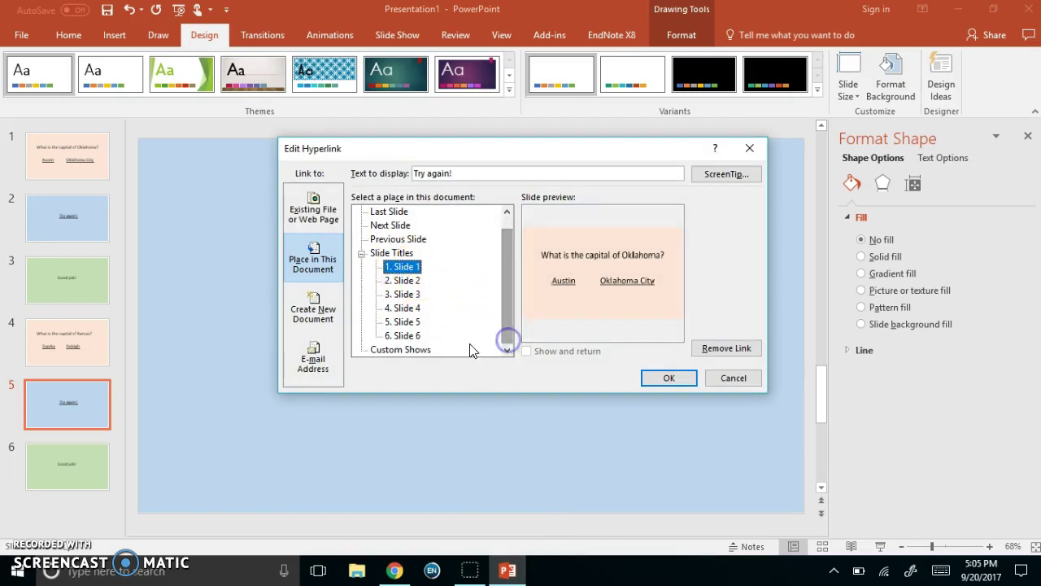
{"action": "left_click", "coordinate": [402, 310]}
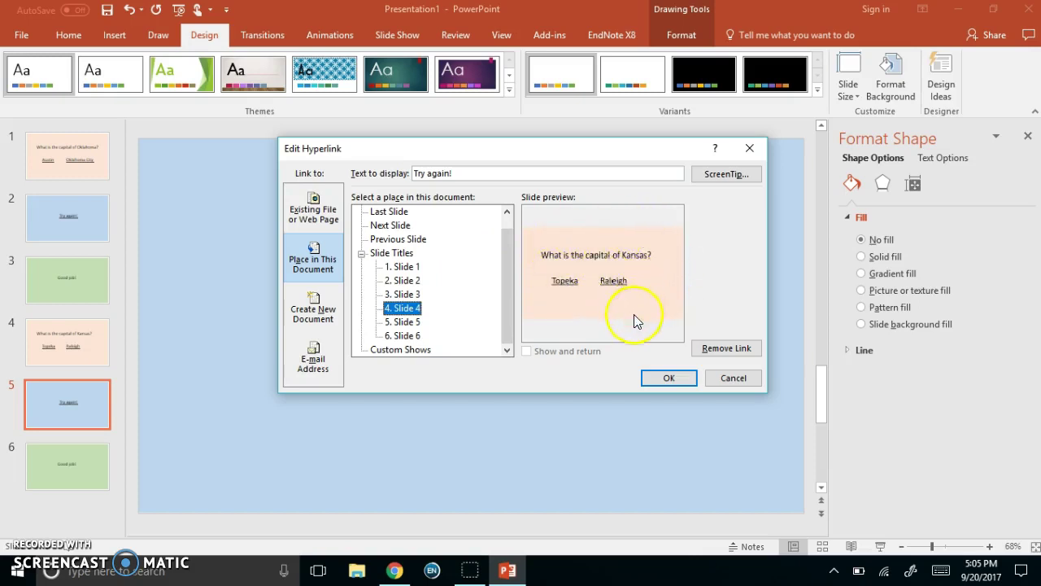
{"action": "left_click", "coordinate": [656, 377]}
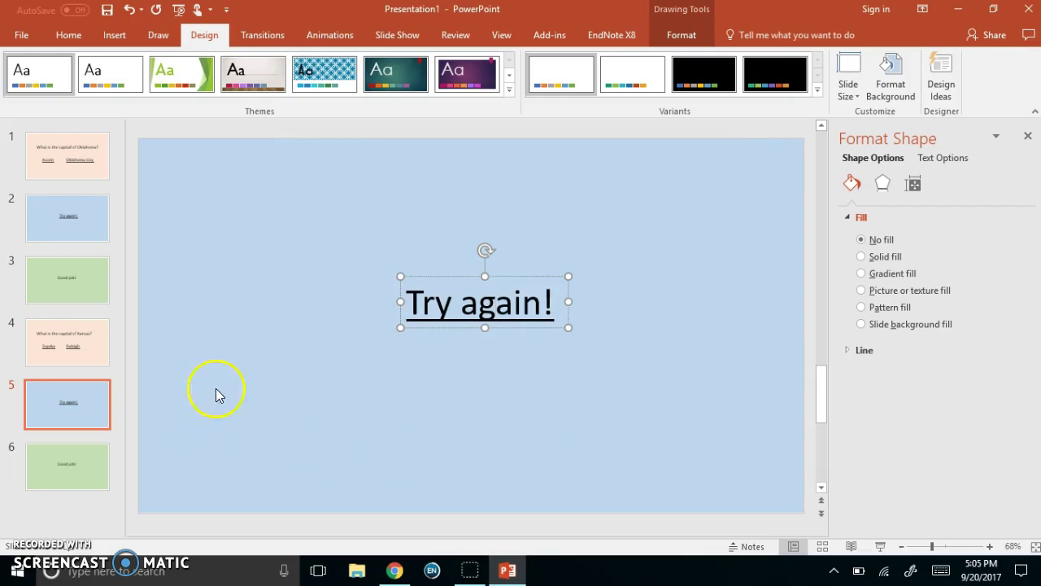
- Look through slides 4 and 5, then display the green Good job! slide 6
{"action": "left_click", "coordinate": [241, 395]}
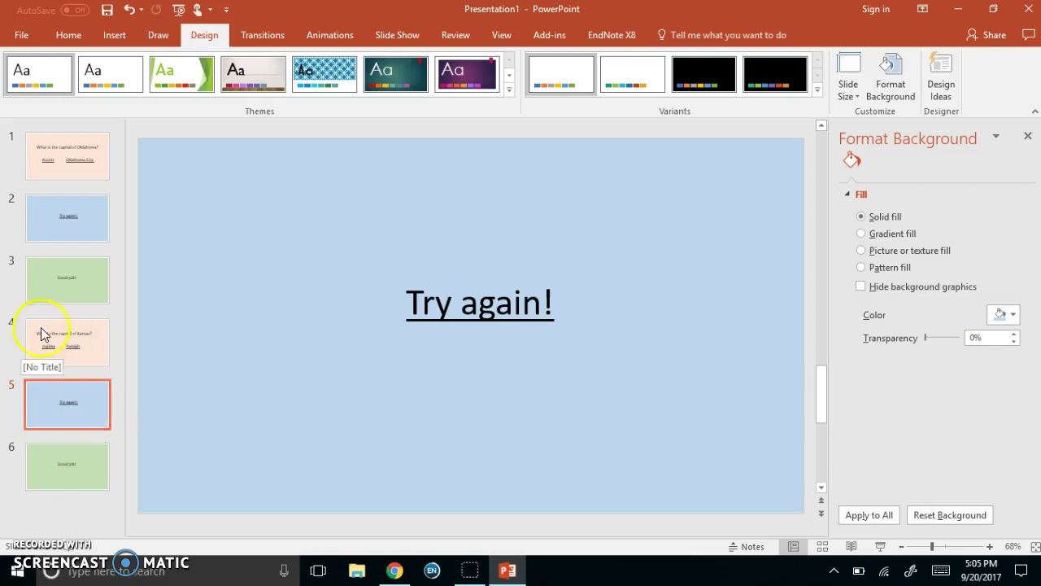
{"action": "left_click", "coordinate": [33, 362]}
{"action": "left_click", "coordinate": [41, 405]}
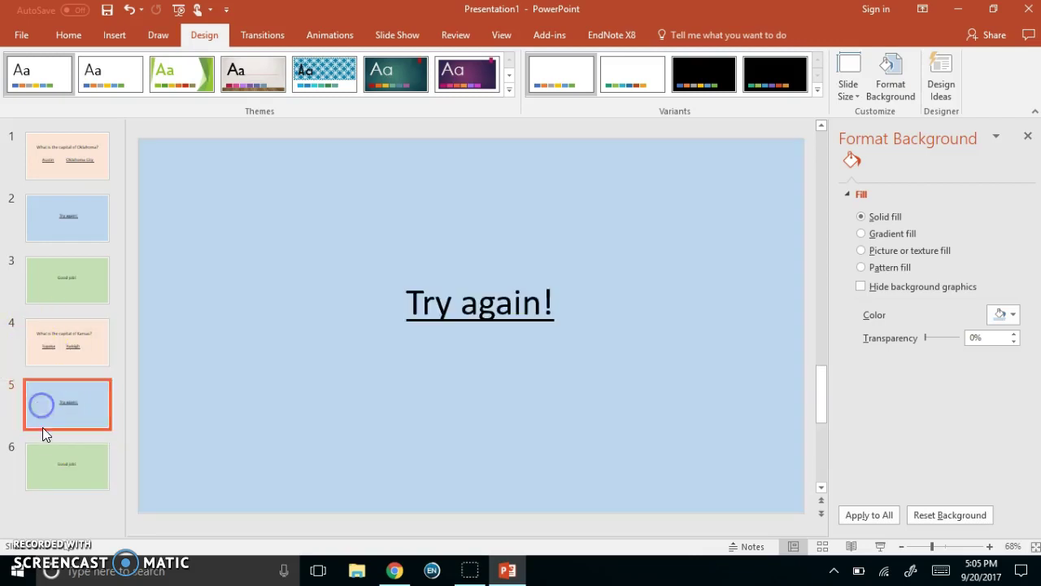
{"action": "left_click", "coordinate": [43, 461]}
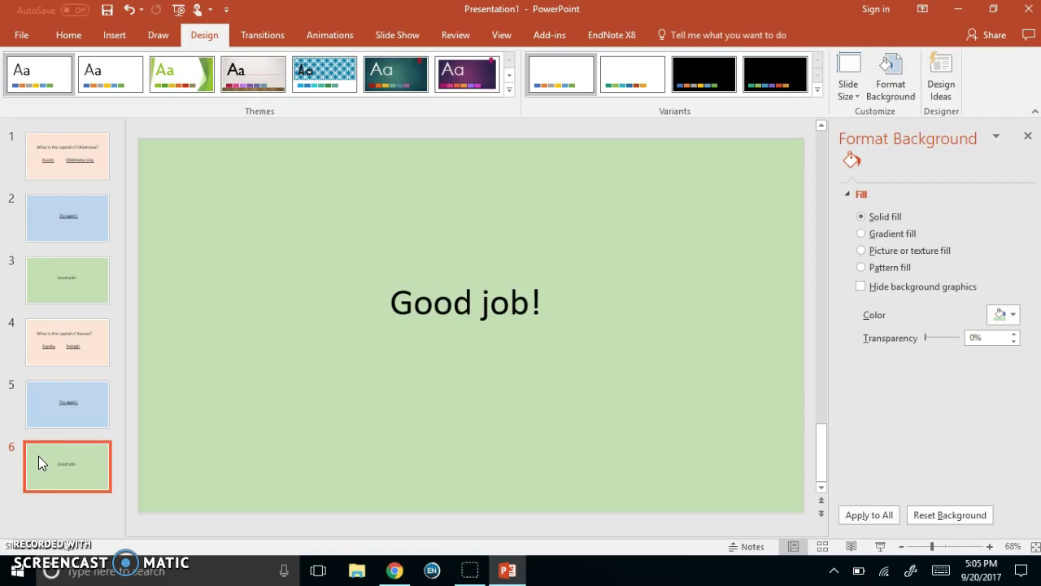
{"action": "left_click", "coordinate": [314, 381]}
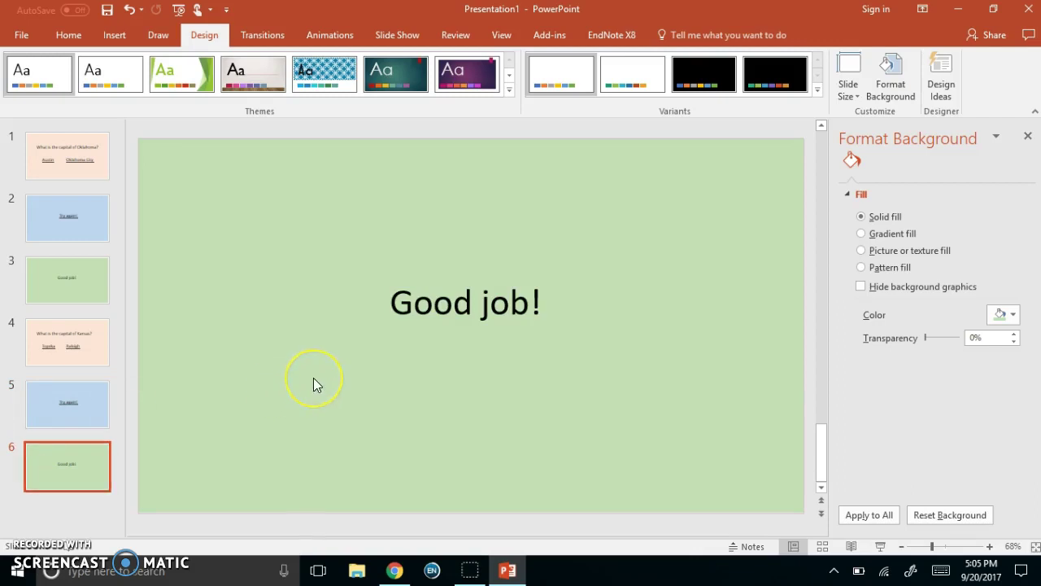